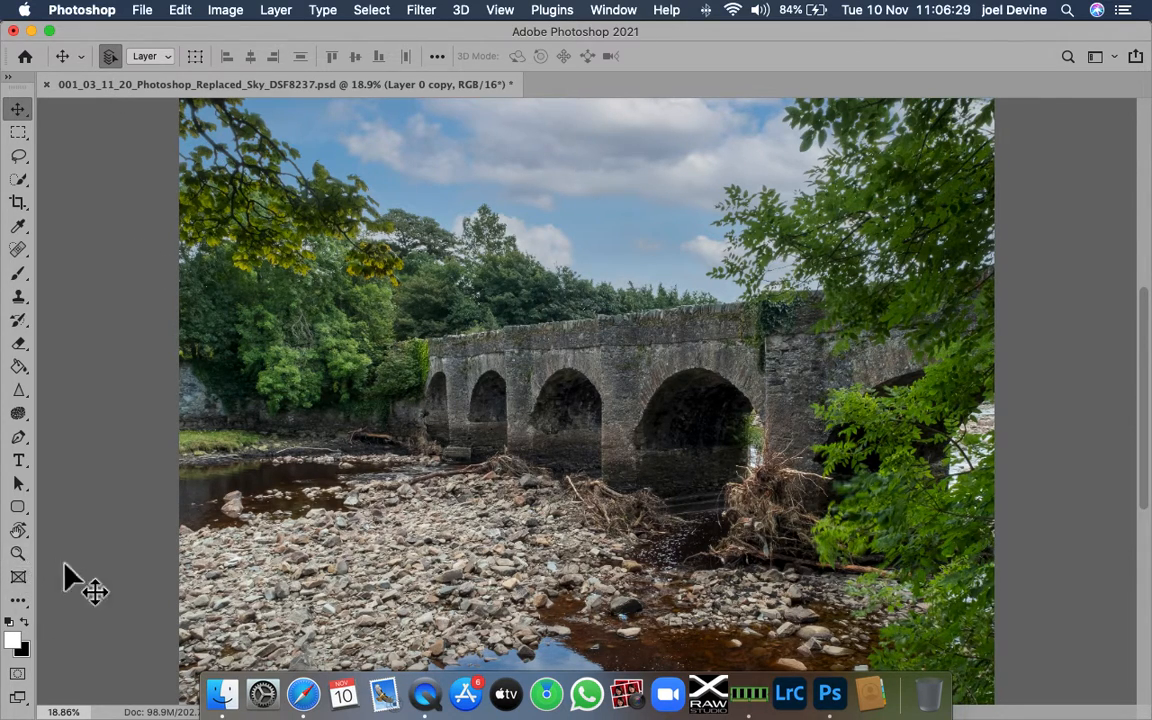
Step: Show the Layers panel and place it at the edge of the workspace, clear of most of the bridge photo
left_click(19, 556)
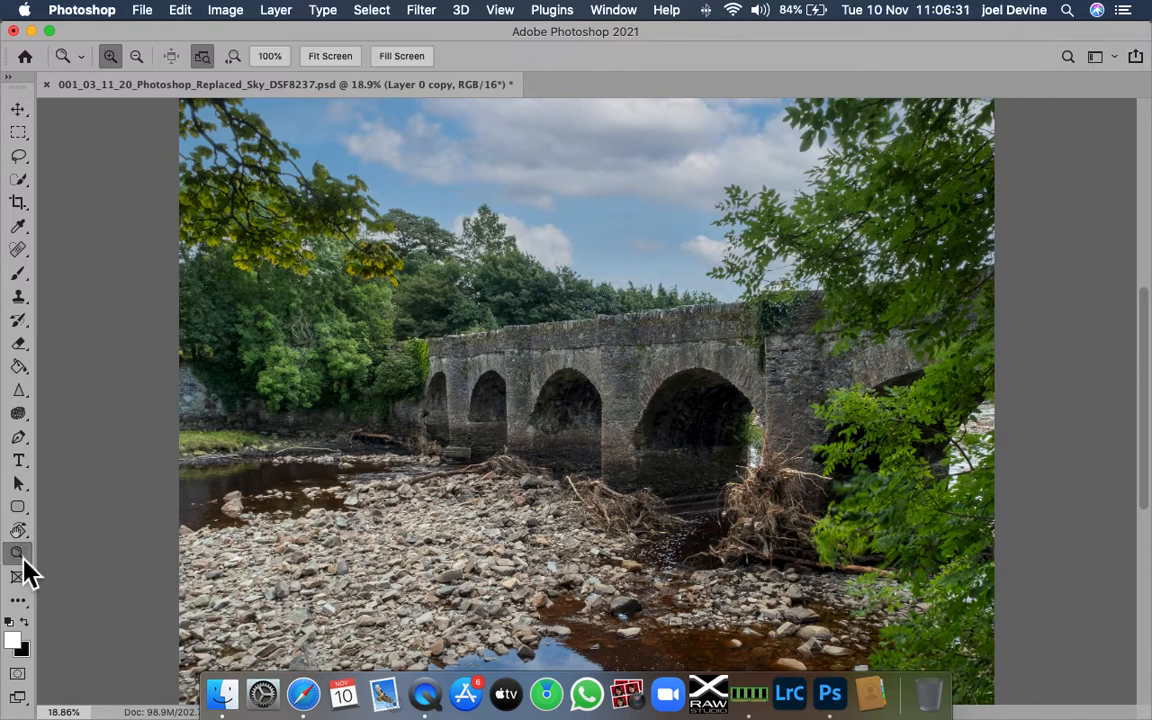
left_click(137, 57)
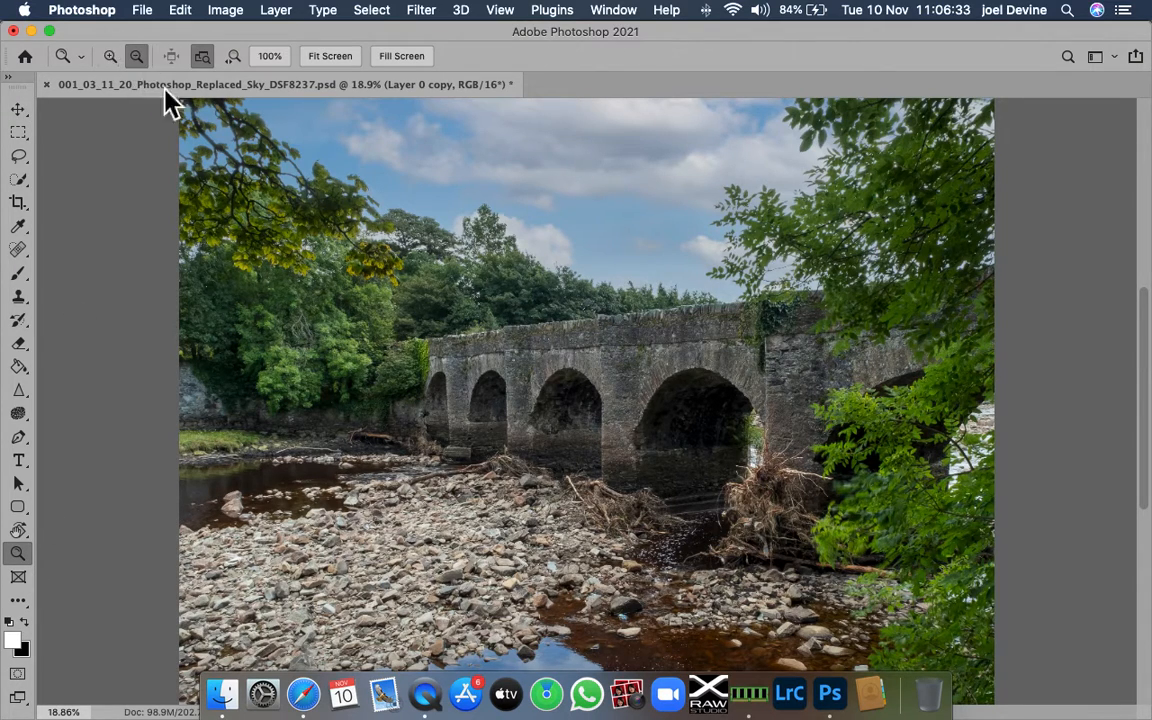
left_click(416, 264)
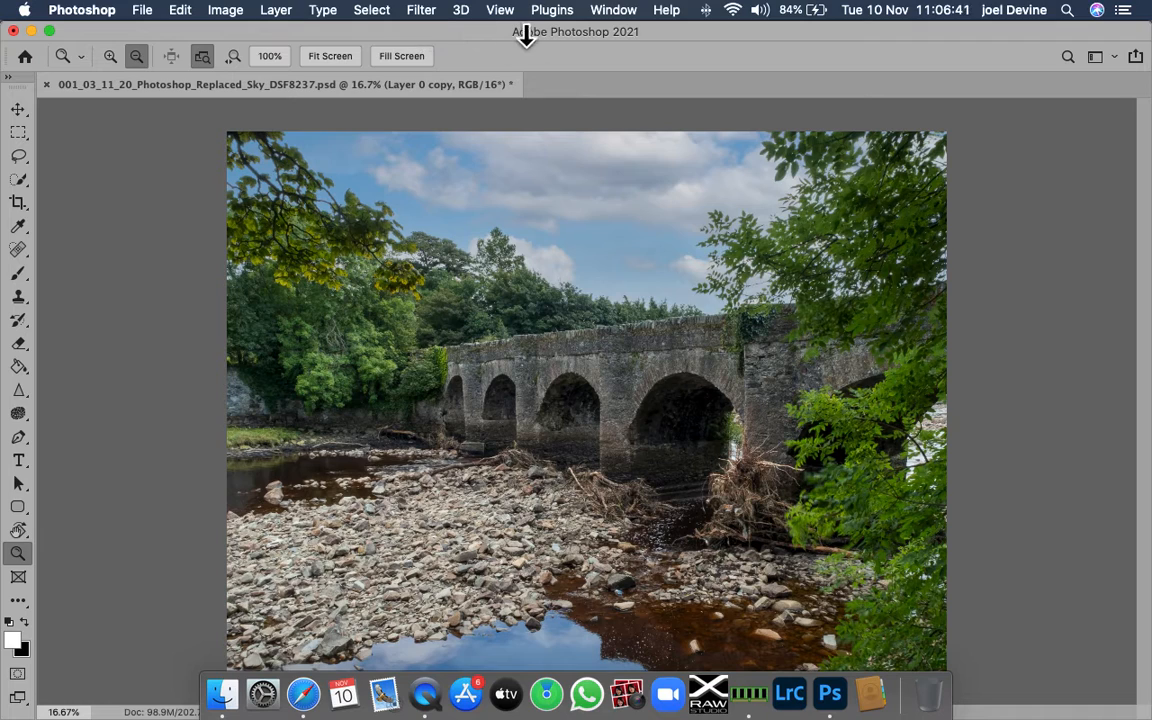
left_click(614, 12)
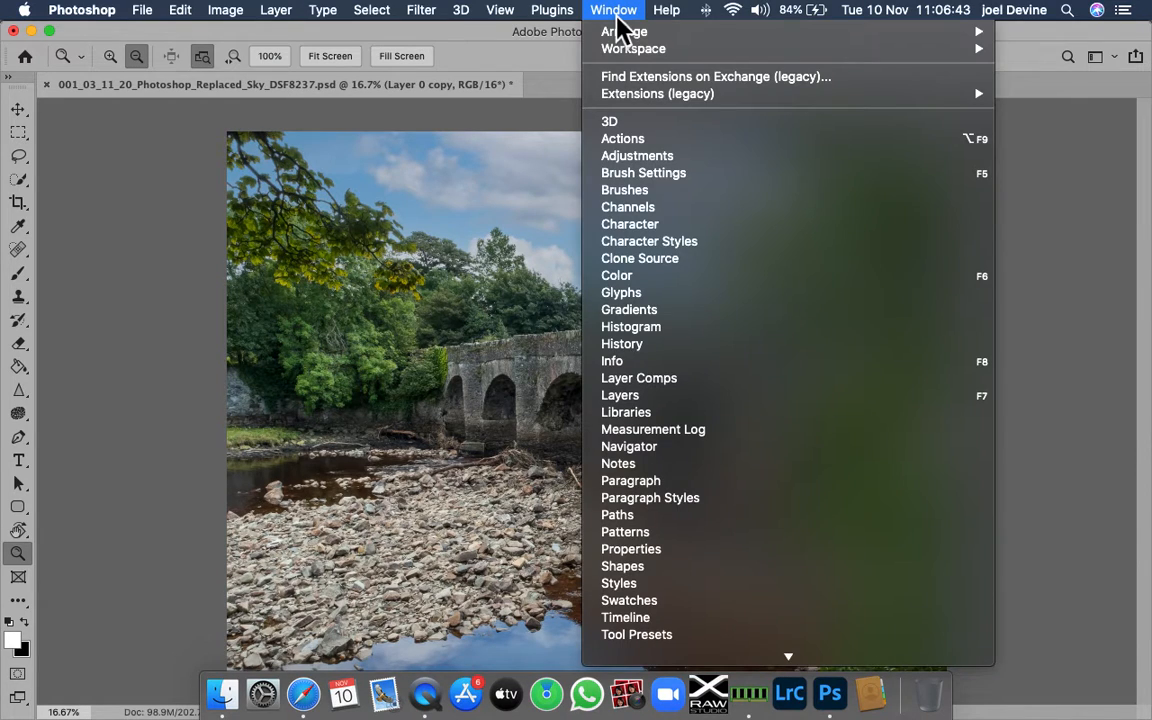
left_click(640, 396)
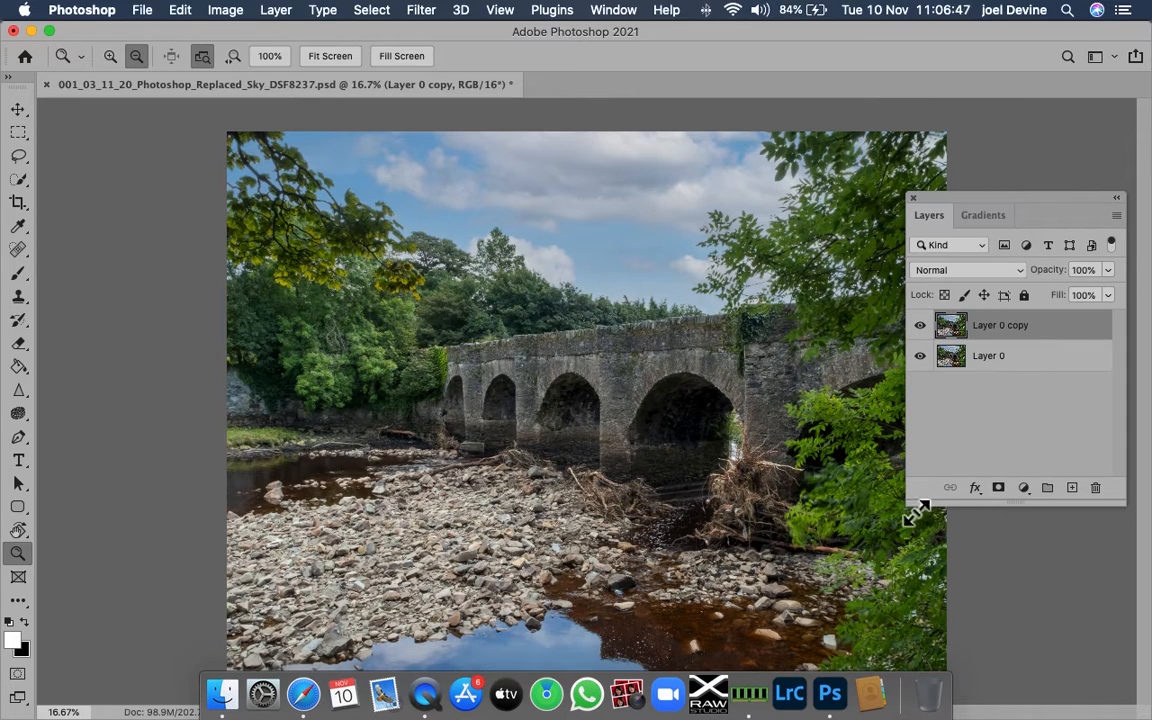
left_click_drag(917, 513, 924, 505)
left_click_drag(1023, 194, 1048, 153)
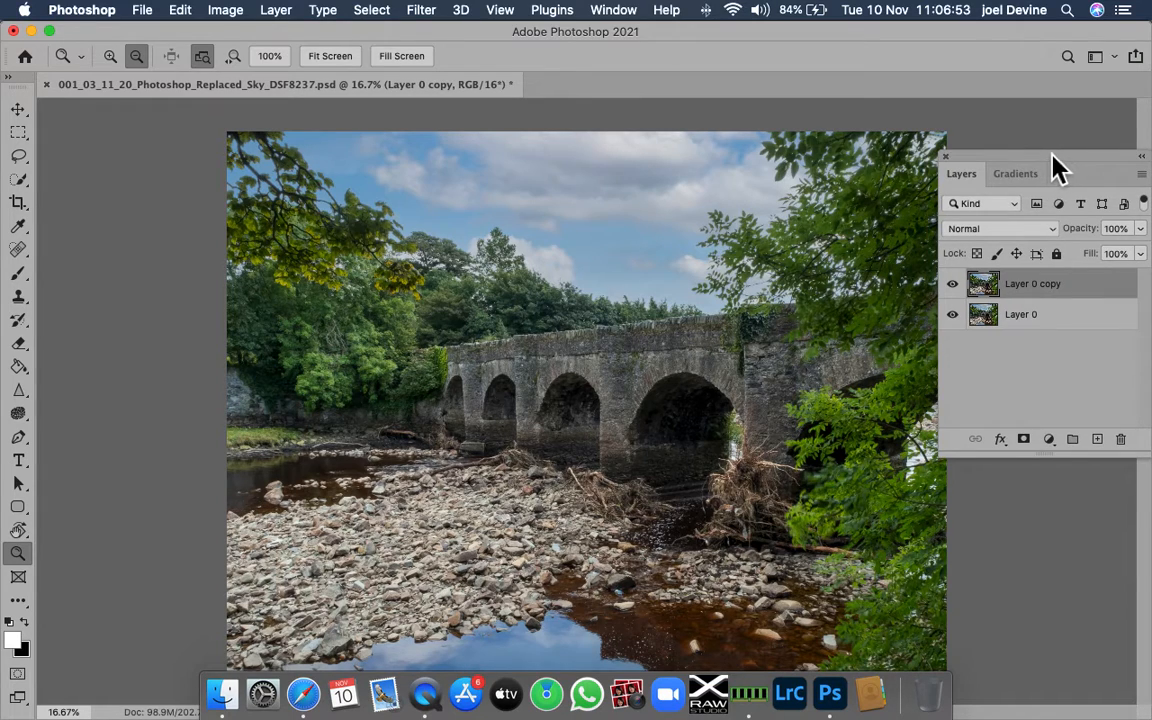
left_click_drag(1062, 158, 1062, 157)
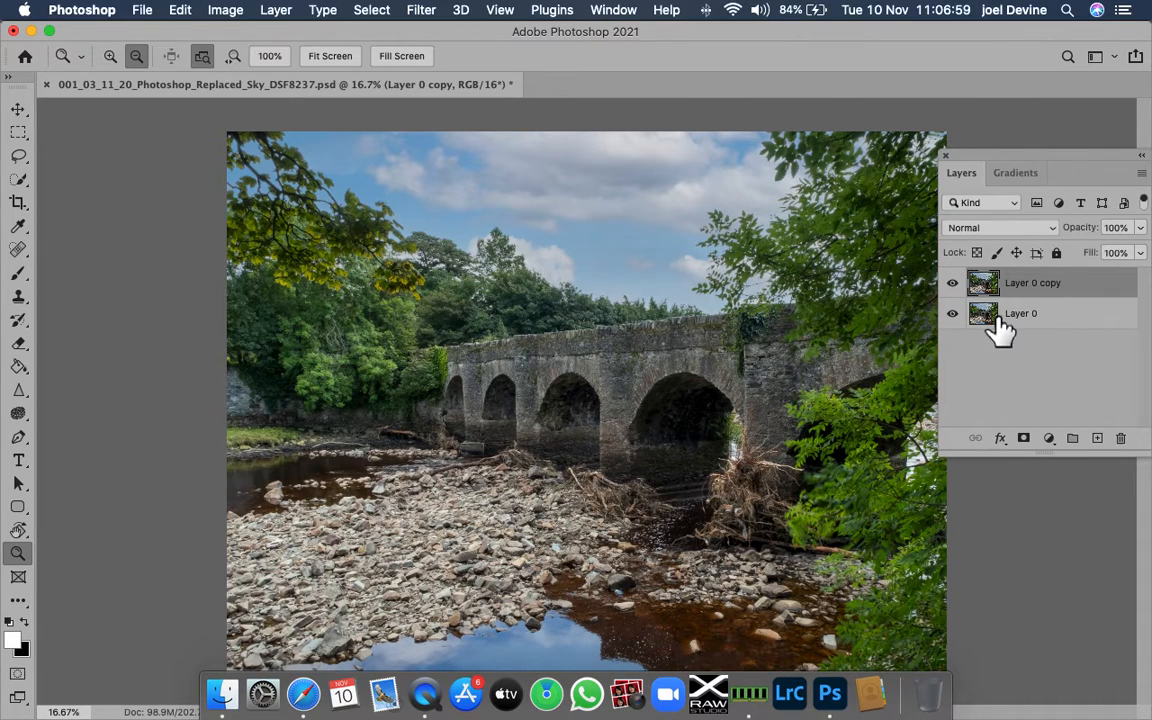
Step: Delete the existing Layer 0 copy and make two fresh duplicates of Layer 0
left_click_drag(1106, 294, 1130, 443)
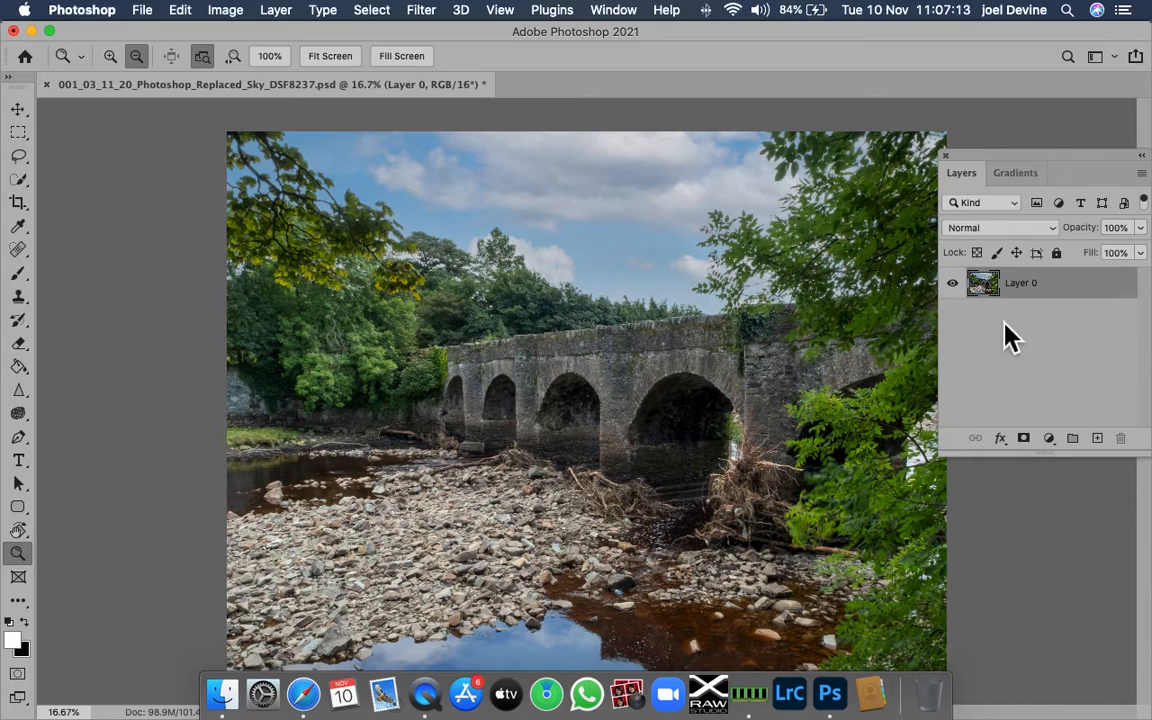
left_click_drag(1081, 305, 1106, 443)
left_click_drag(1098, 296, 1106, 444)
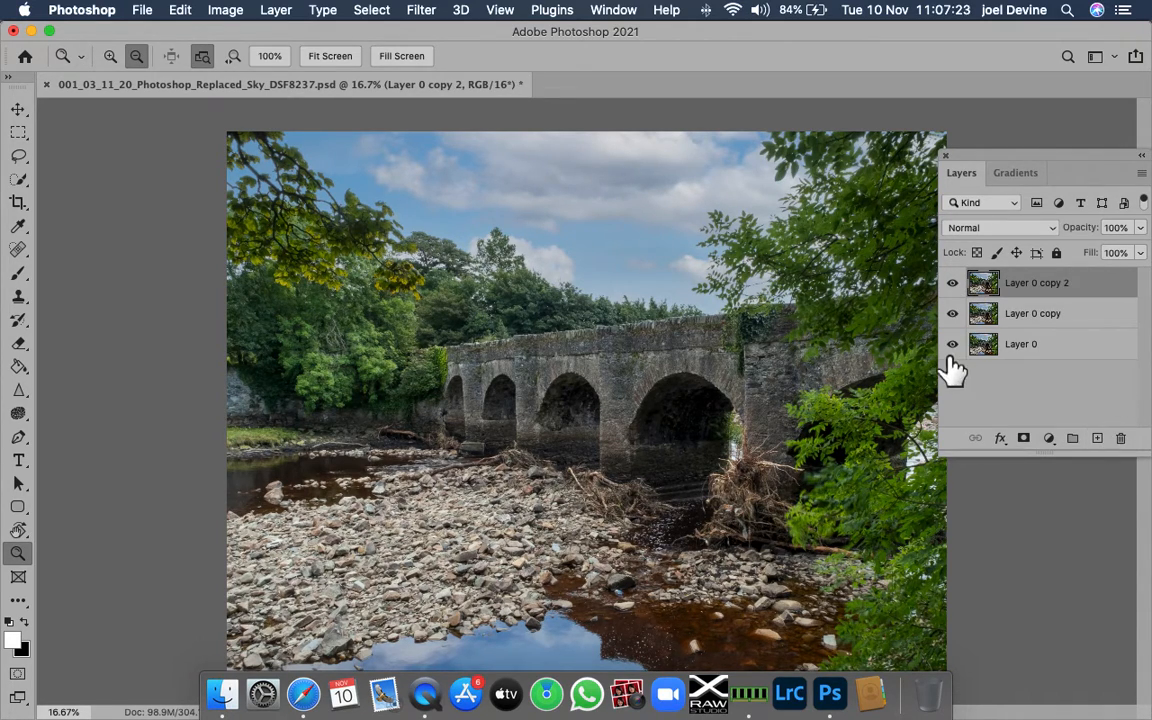
Step: Rename the original Layer 0 to Master
double_click(1043, 354)
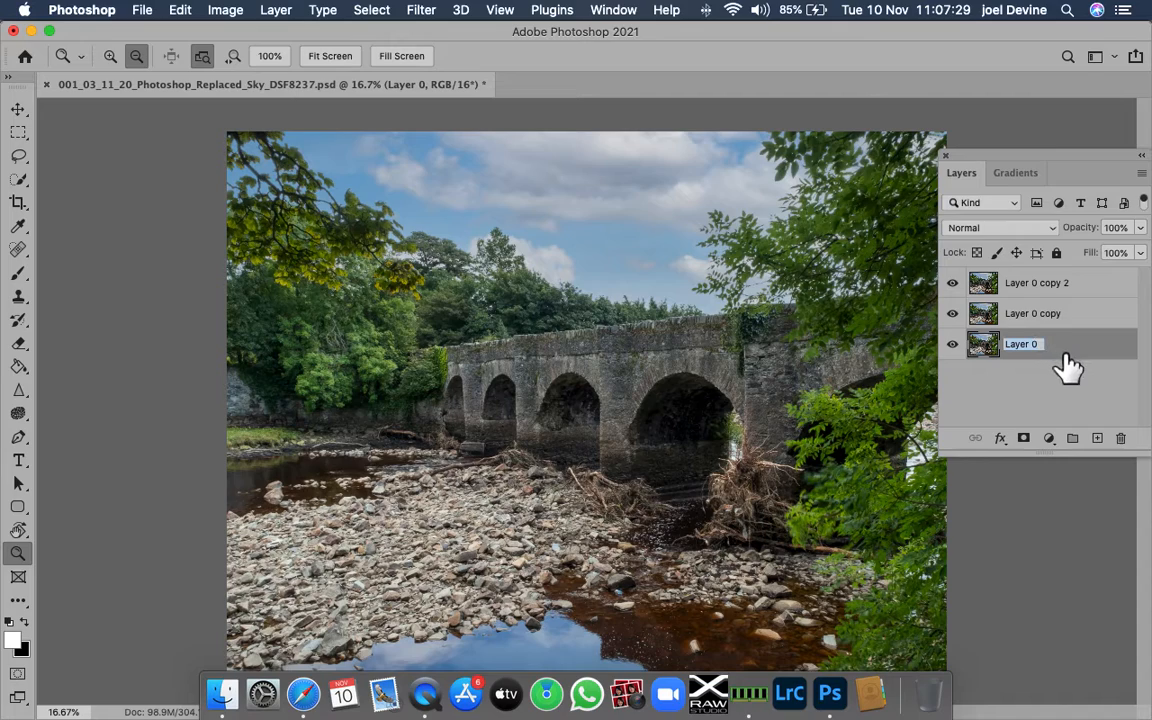
type("Master")
key("Return")
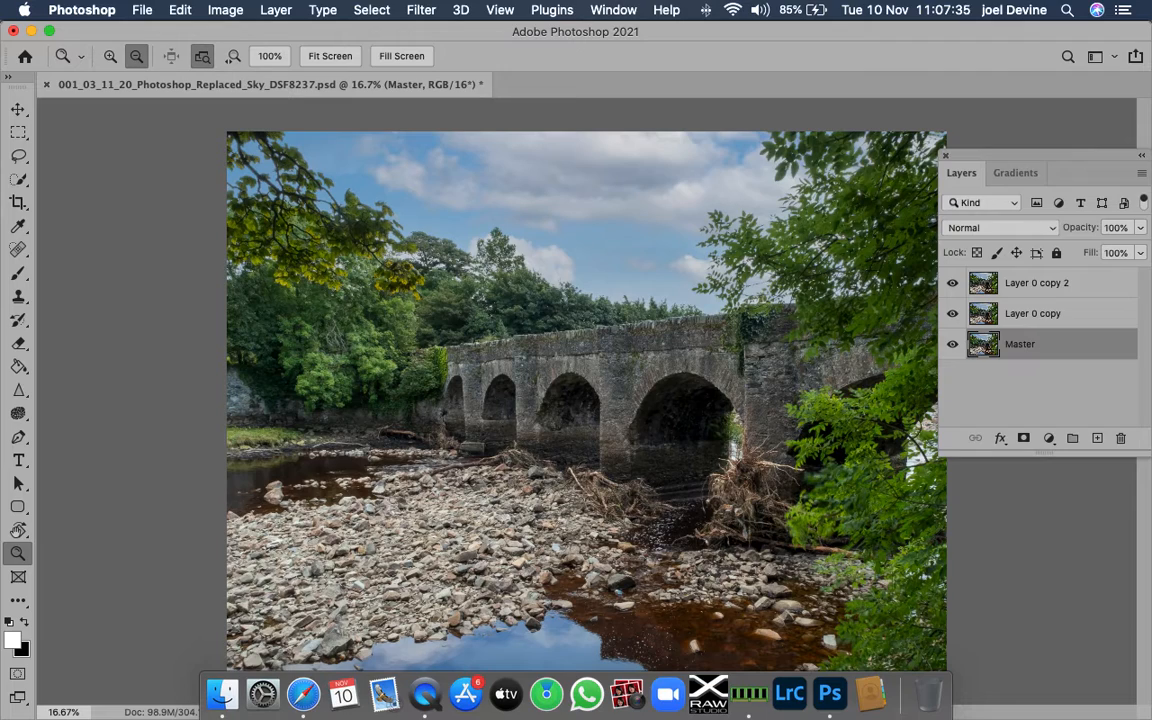
Step: Rename the middle layer, Layer 0 copy, to Dodge 30%
double_click(1062, 315)
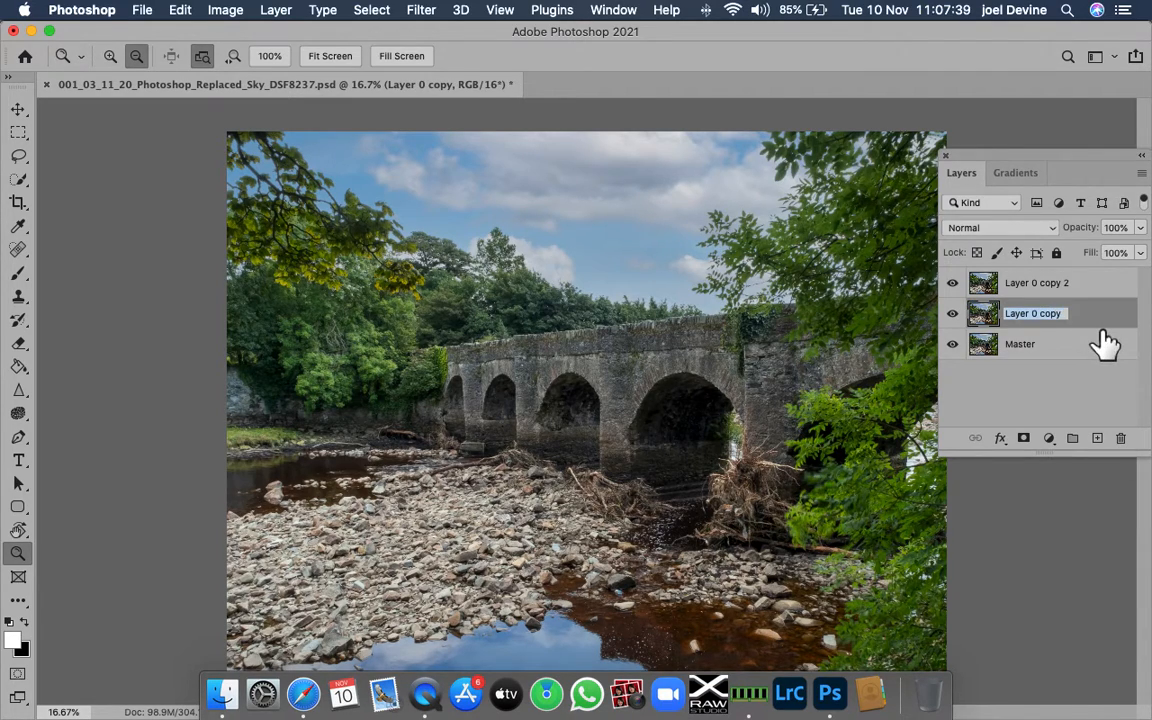
type("Dodge")
type("30")
type("%")
key("Return")
key("Return")
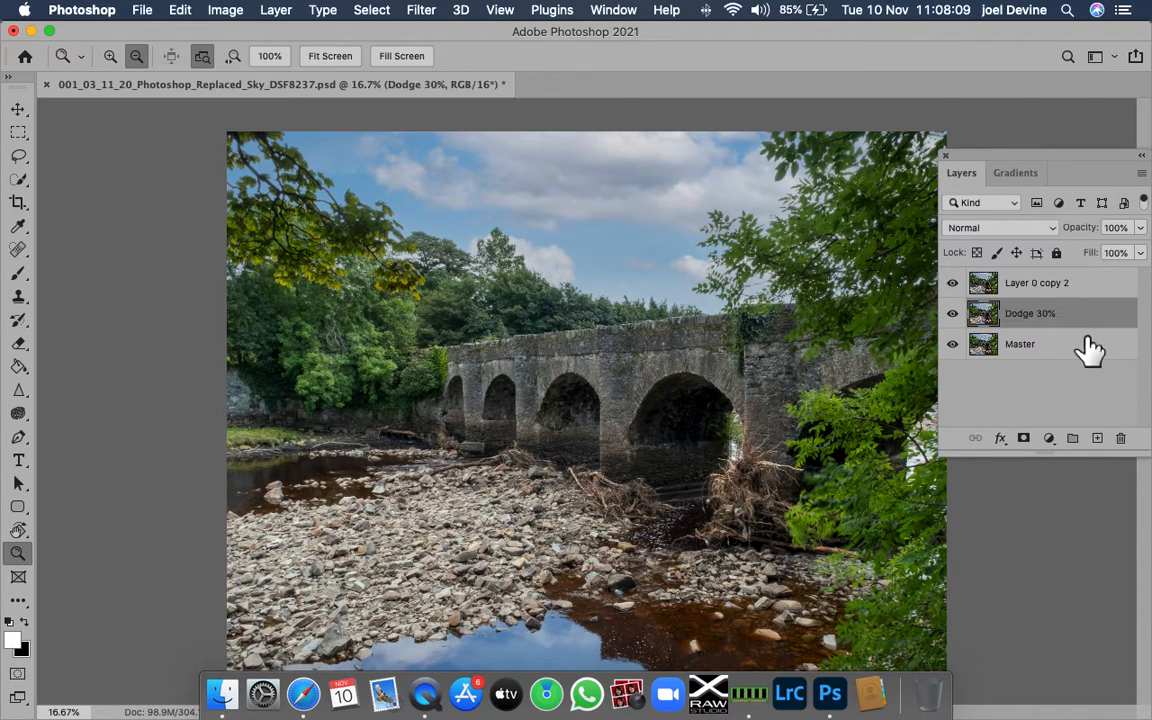
Step: Rename the uppermost layer, Layer 0 copy 2, to Burn 30%
left_click(1068, 292)
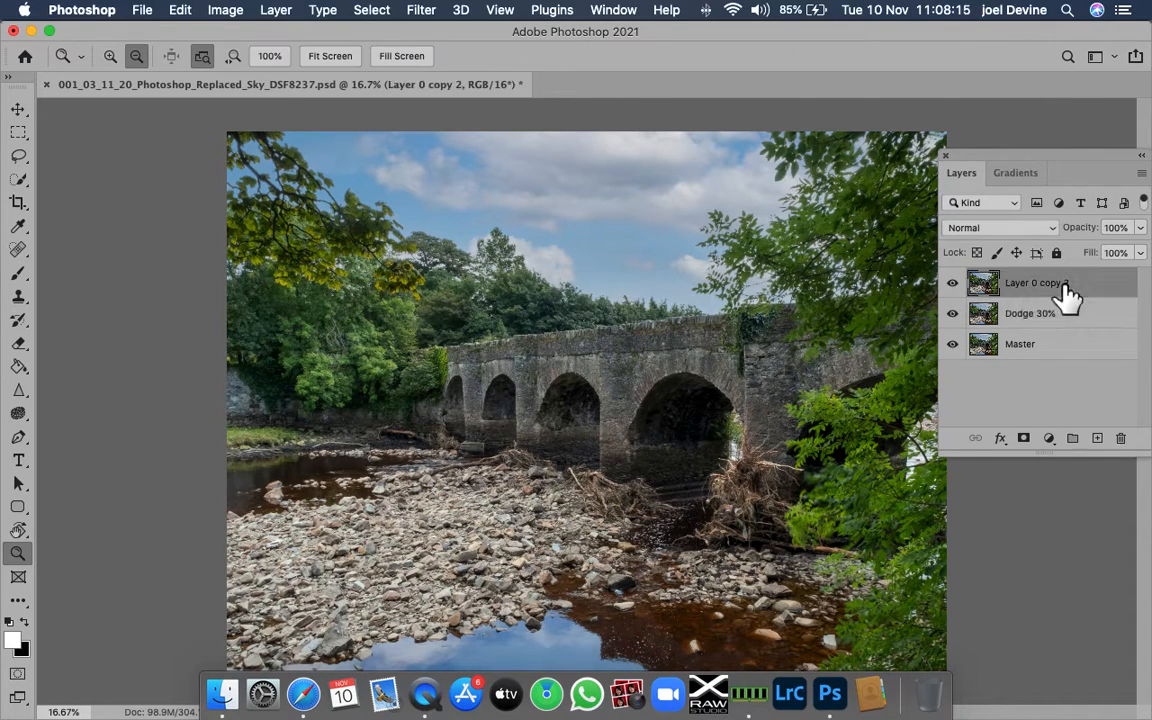
double_click(1059, 288)
key("BackSpace")
type("Burn 30%")
key("Return")
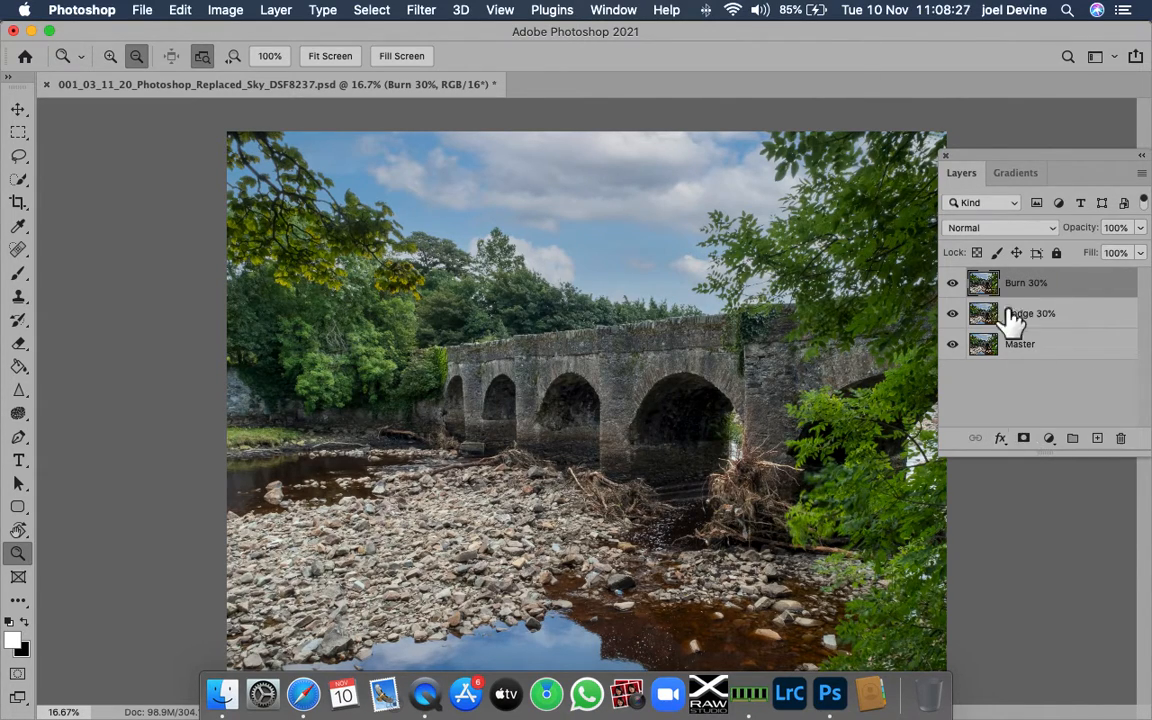
Step: Set the Dodge 30% layer's blend mode to Screen and add a black layer mask to it
left_click(979, 318)
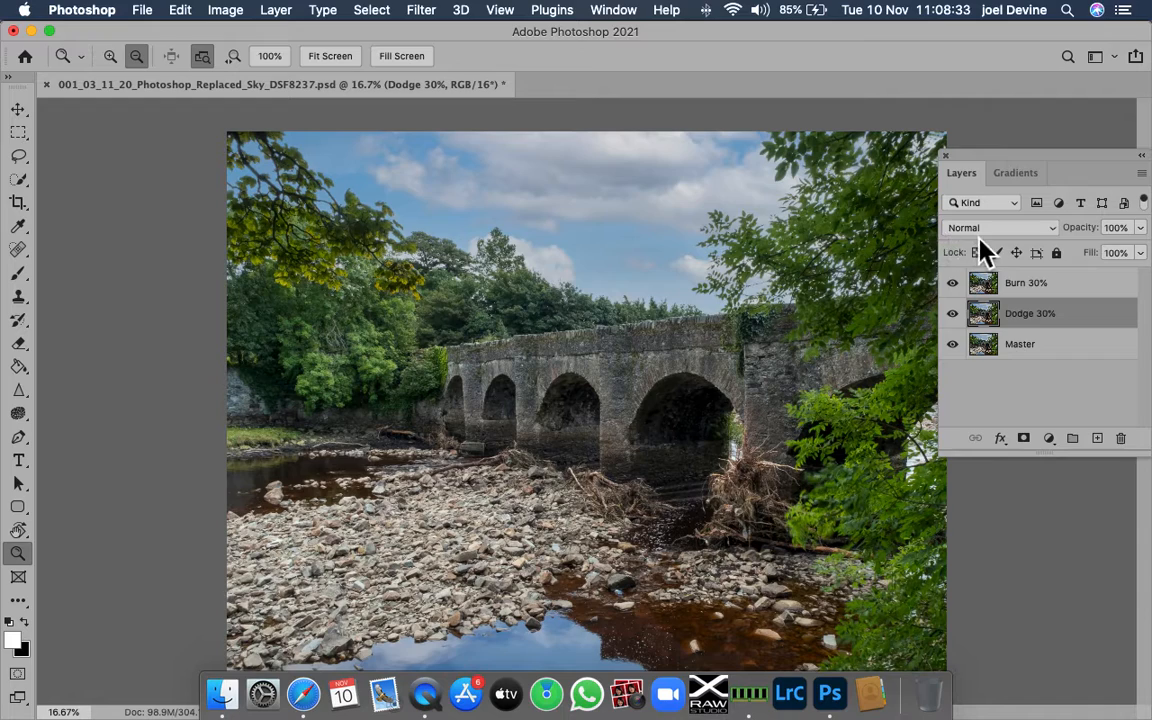
left_click(1052, 230)
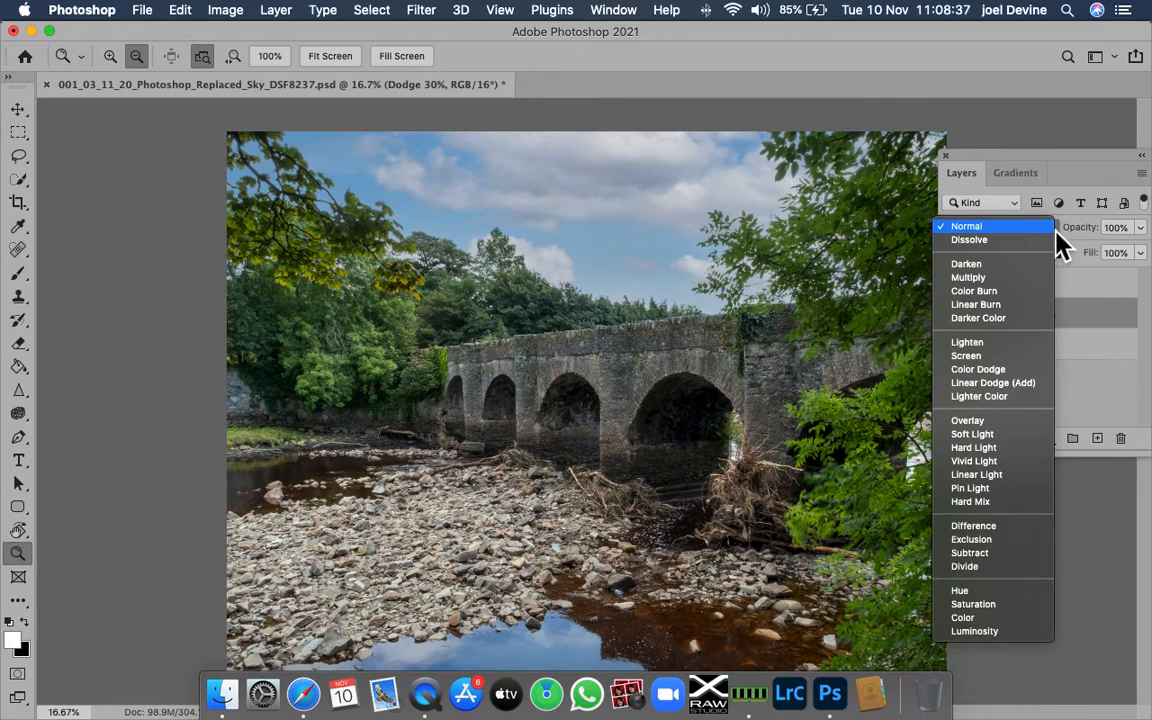
left_click(990, 358)
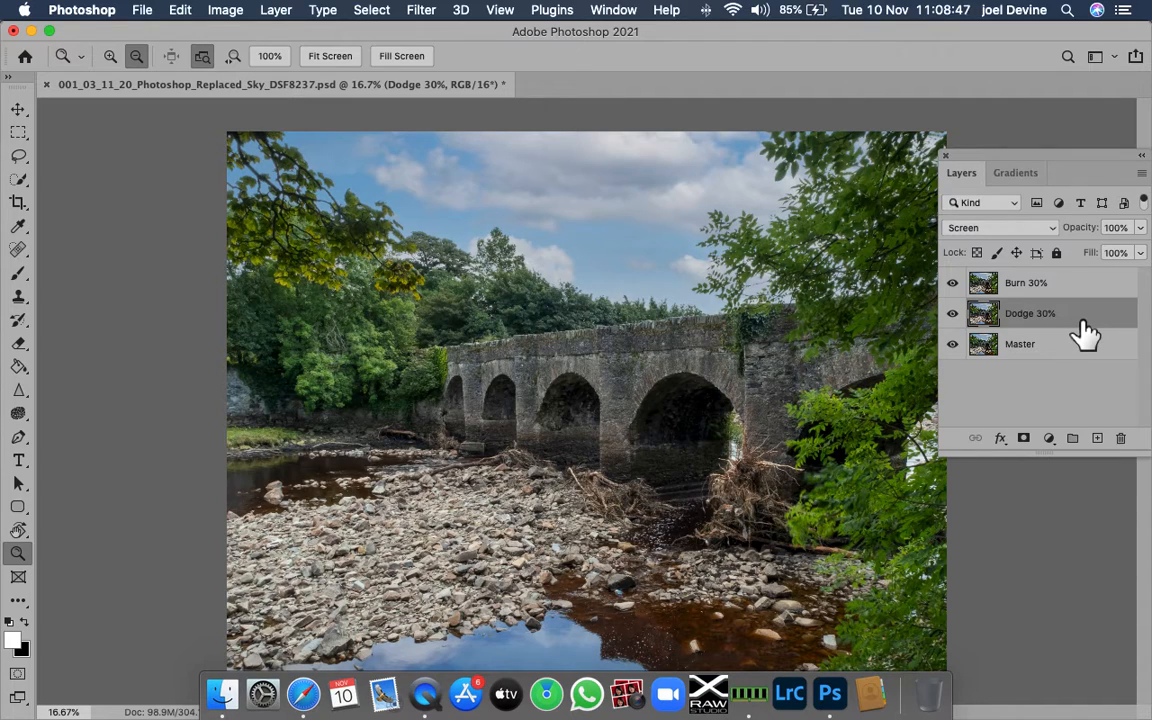
left_click(1025, 439, "alt")
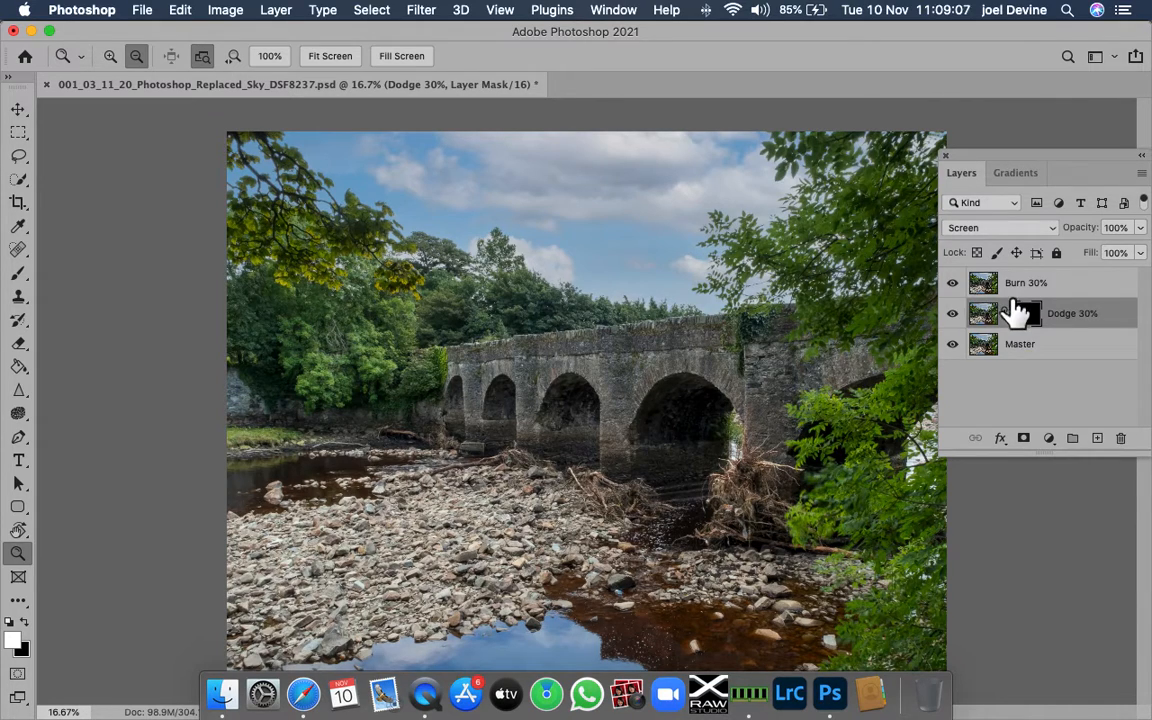
Step: Set the Burn 30% layer's blend mode to Multiply and add a black layer mask to it
left_click(1052, 285)
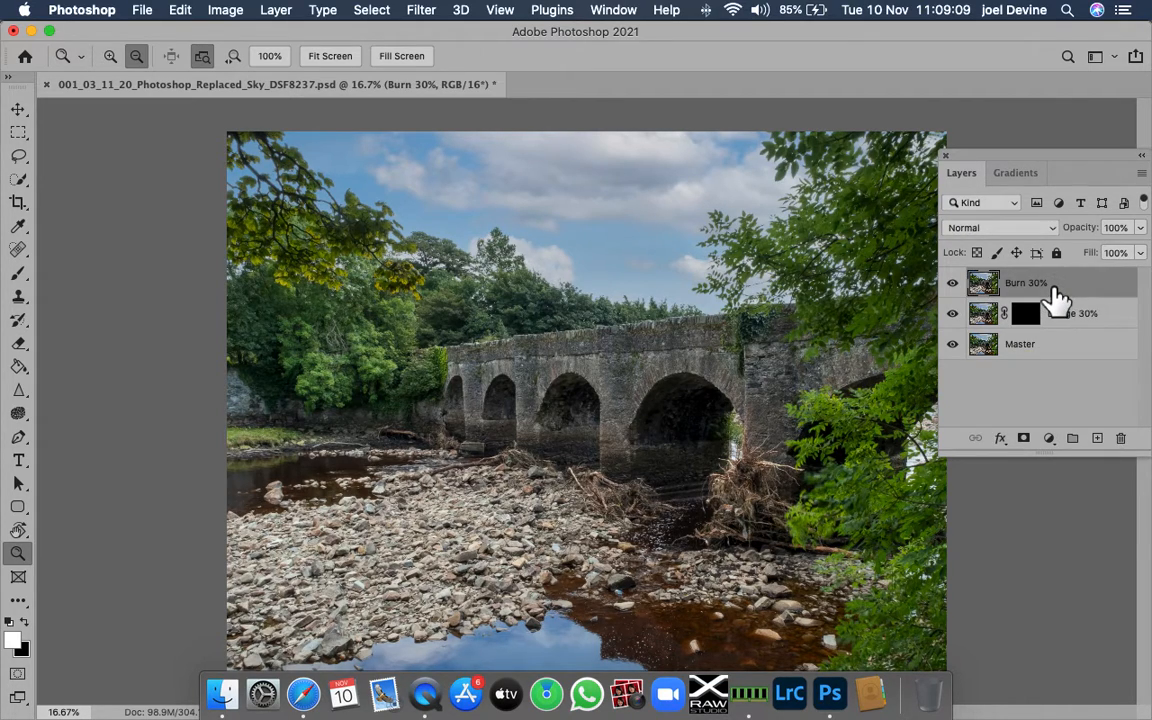
left_click(1054, 230)
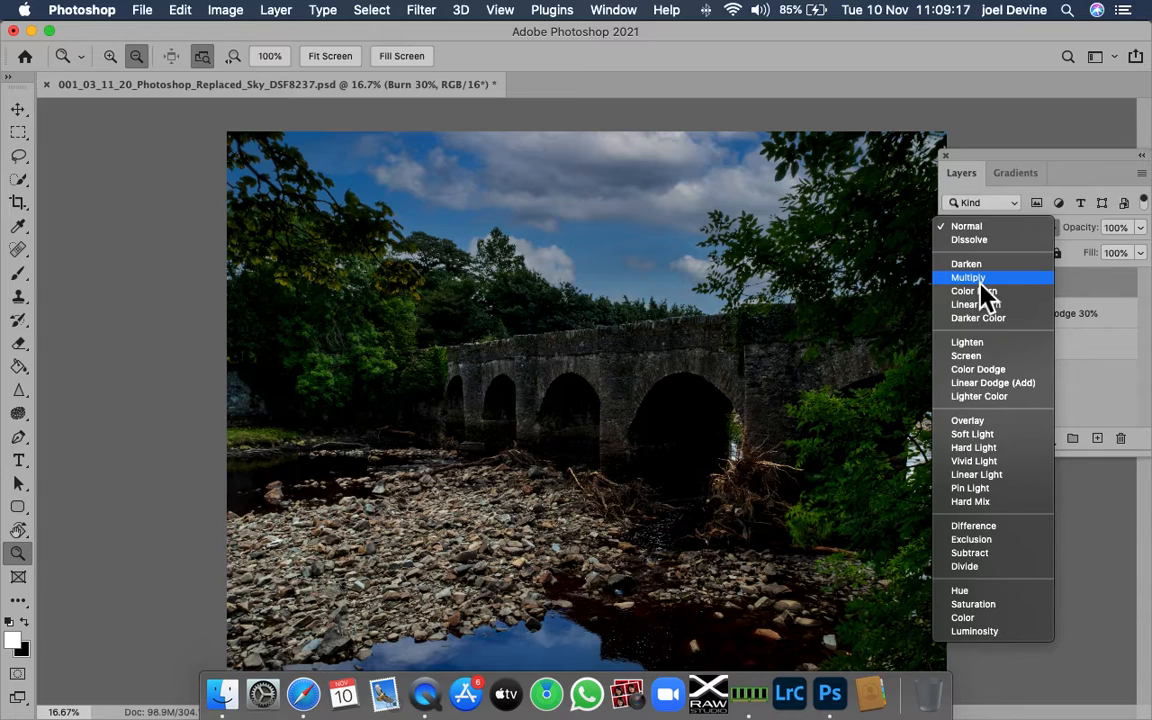
left_click(980, 279)
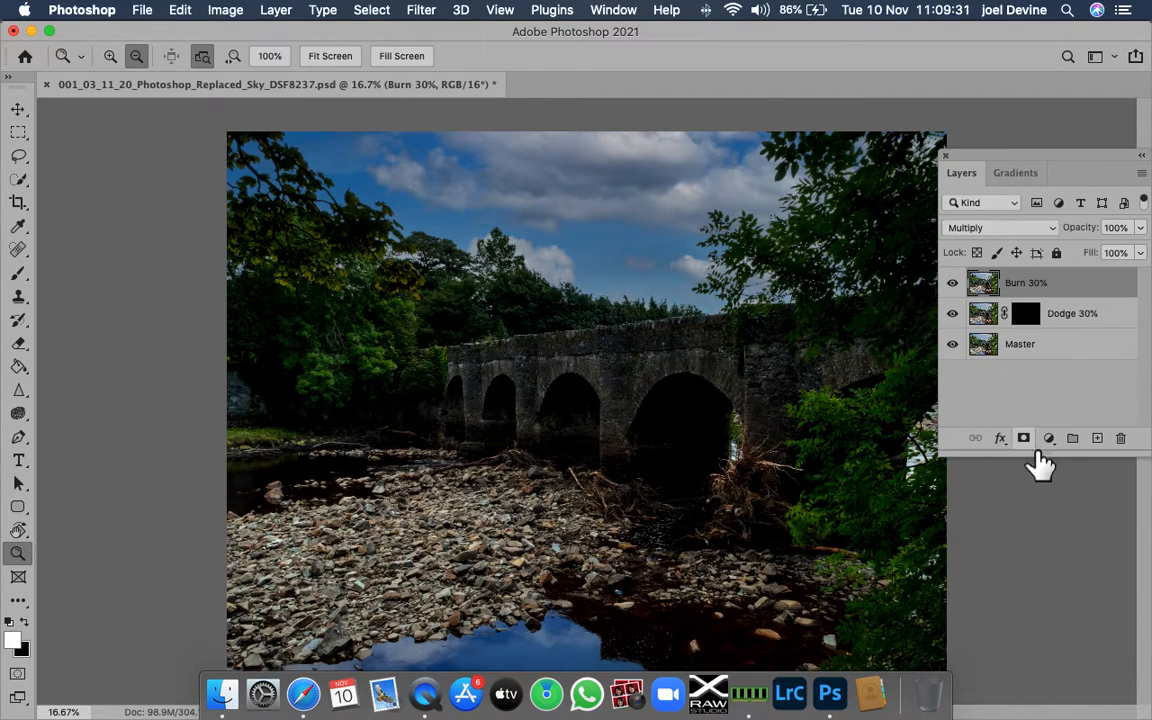
left_click(1026, 440, "alt")
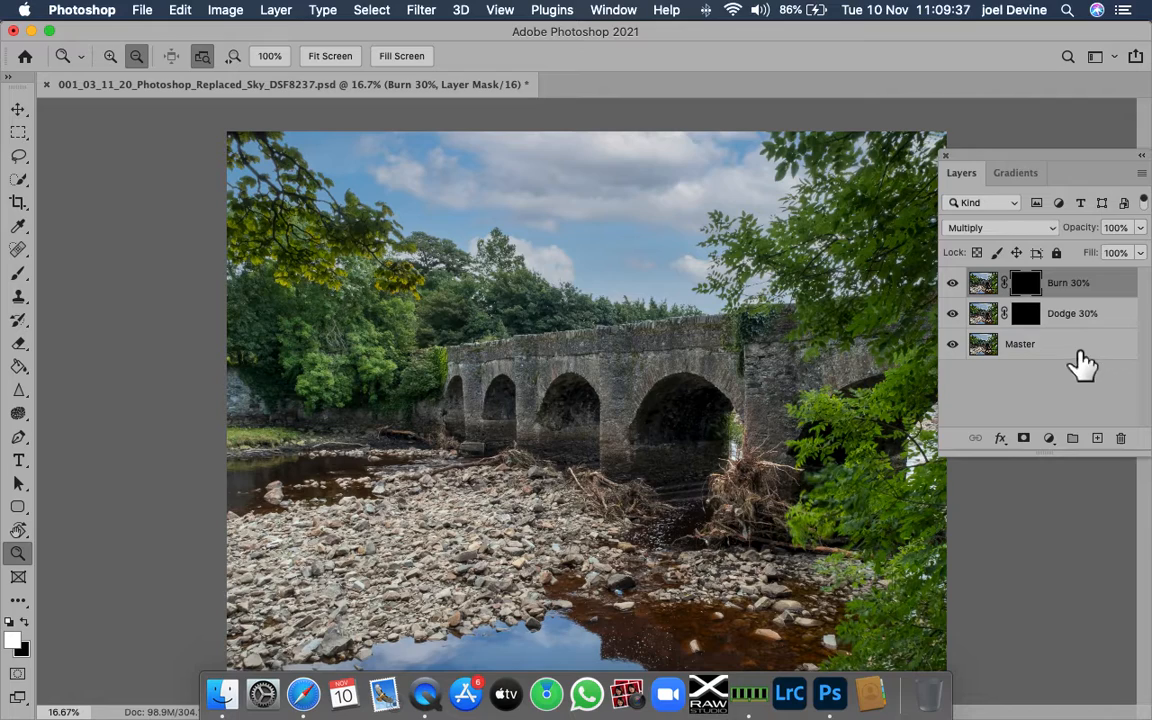
Step: Target the Dodge 30% layer mask and choose the Brush tool with the Soft Round preset
left_click(1038, 320)
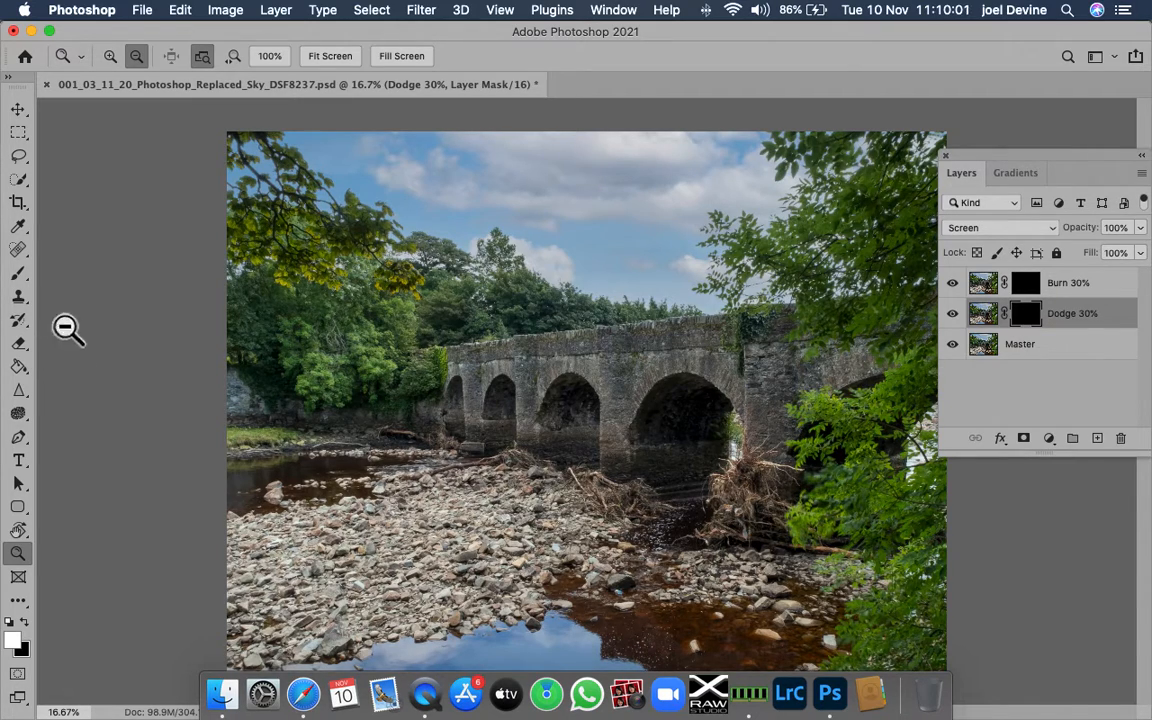
left_click(22, 278)
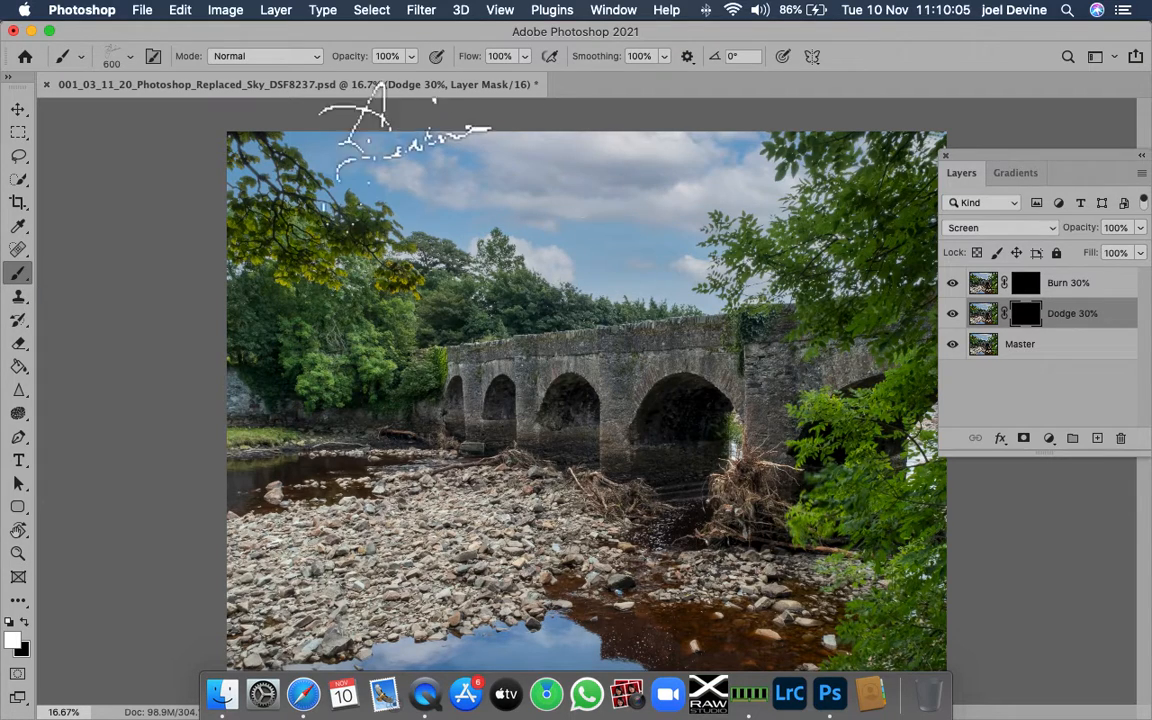
left_click(130, 56)
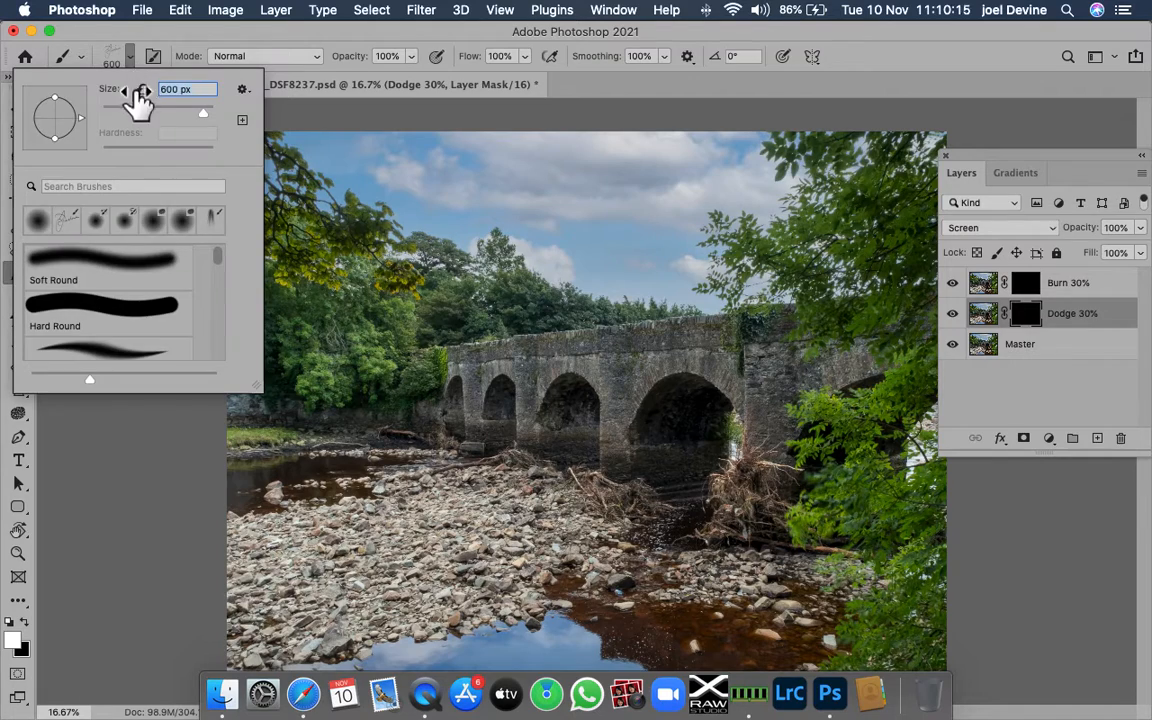
left_click(38, 228)
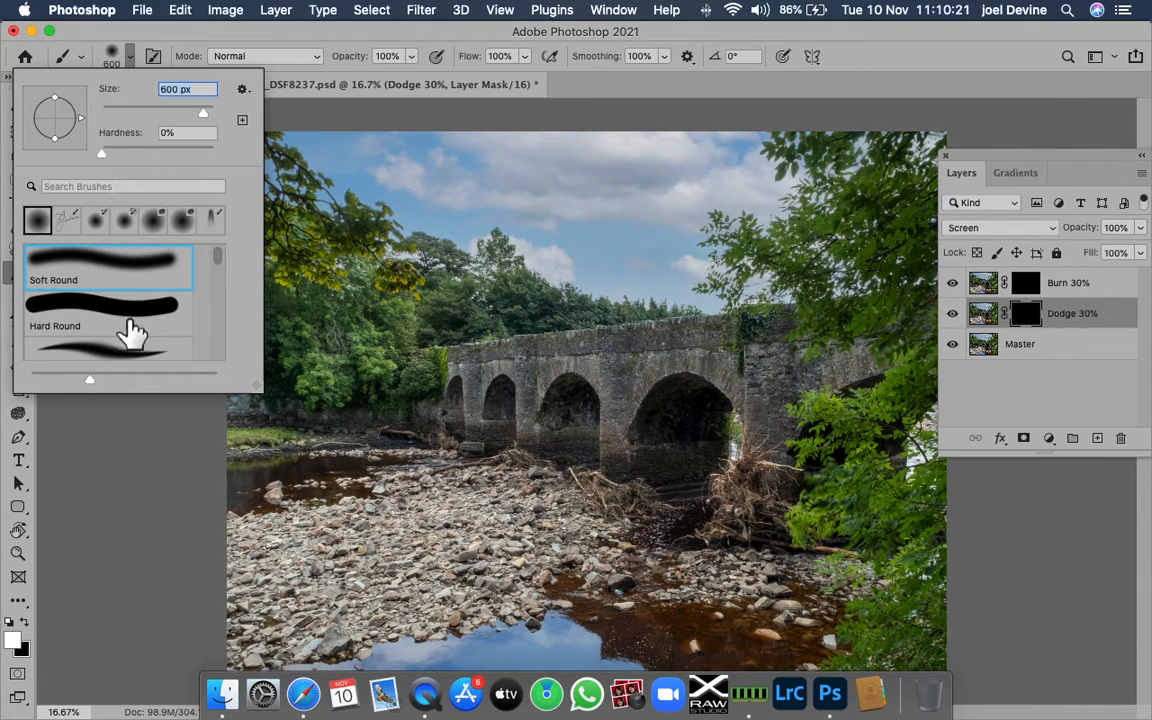
left_click(144, 482)
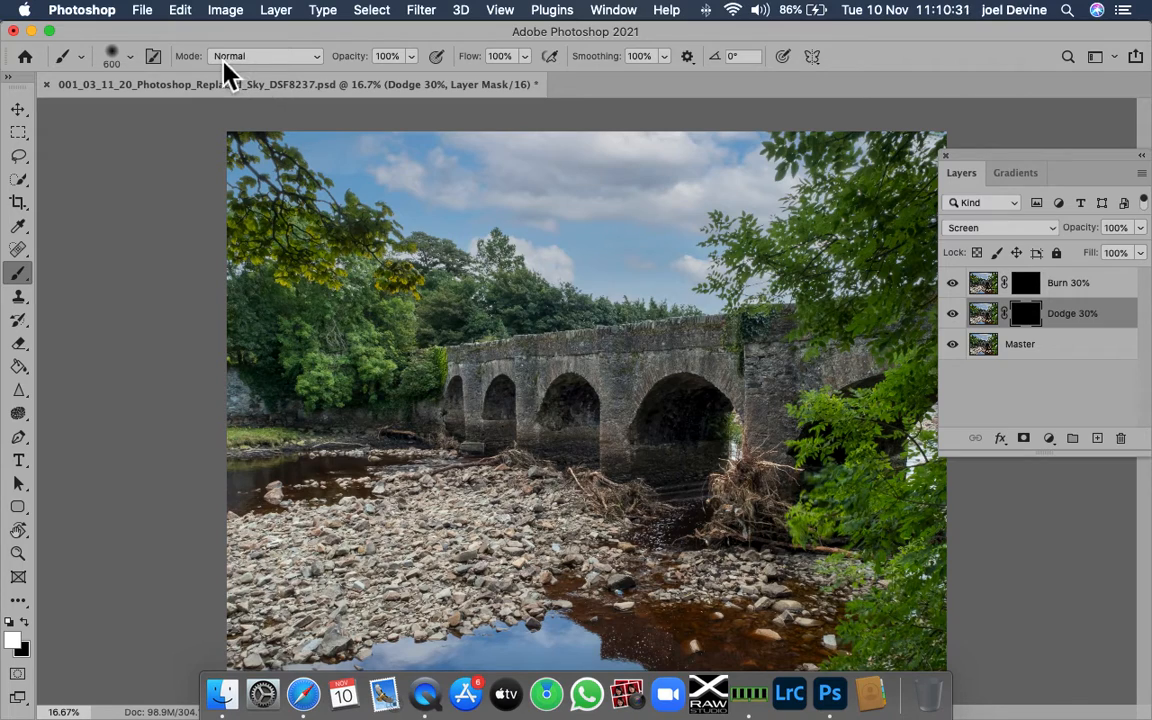
Step: Set the brush's opacity, flow and smoothing to 30% each
left_click(411, 57)
left_click(376, 58)
type("3%0")
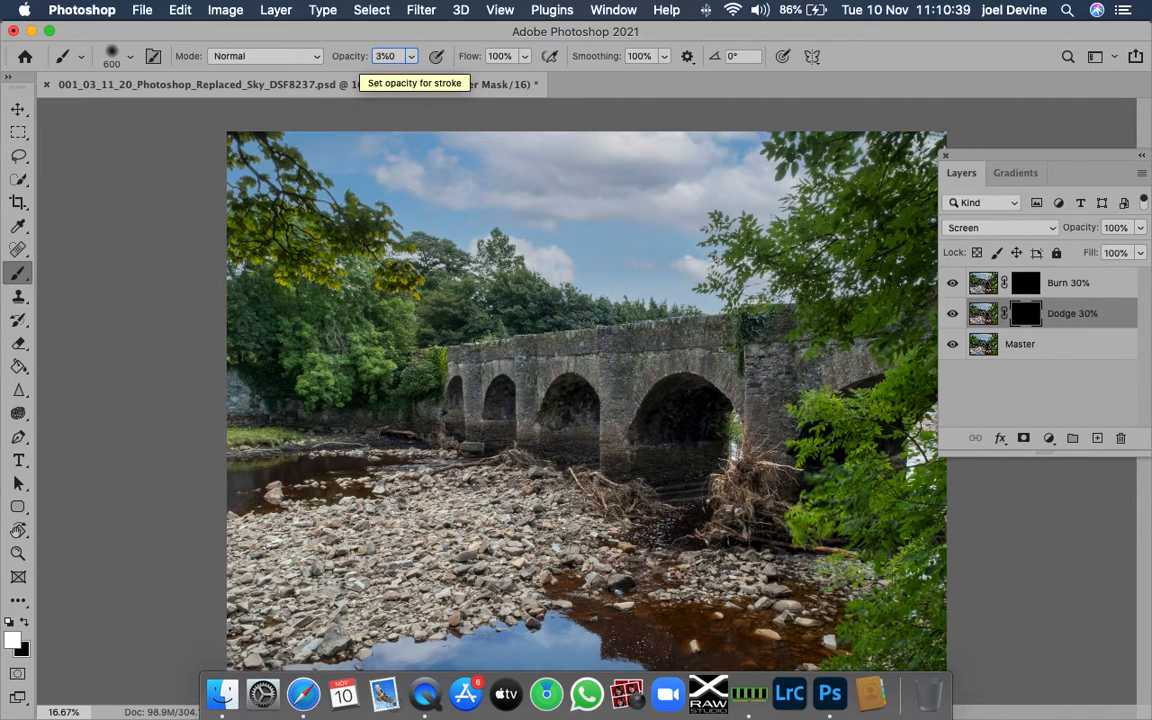
key("BackSpace")
key("BackSpace")
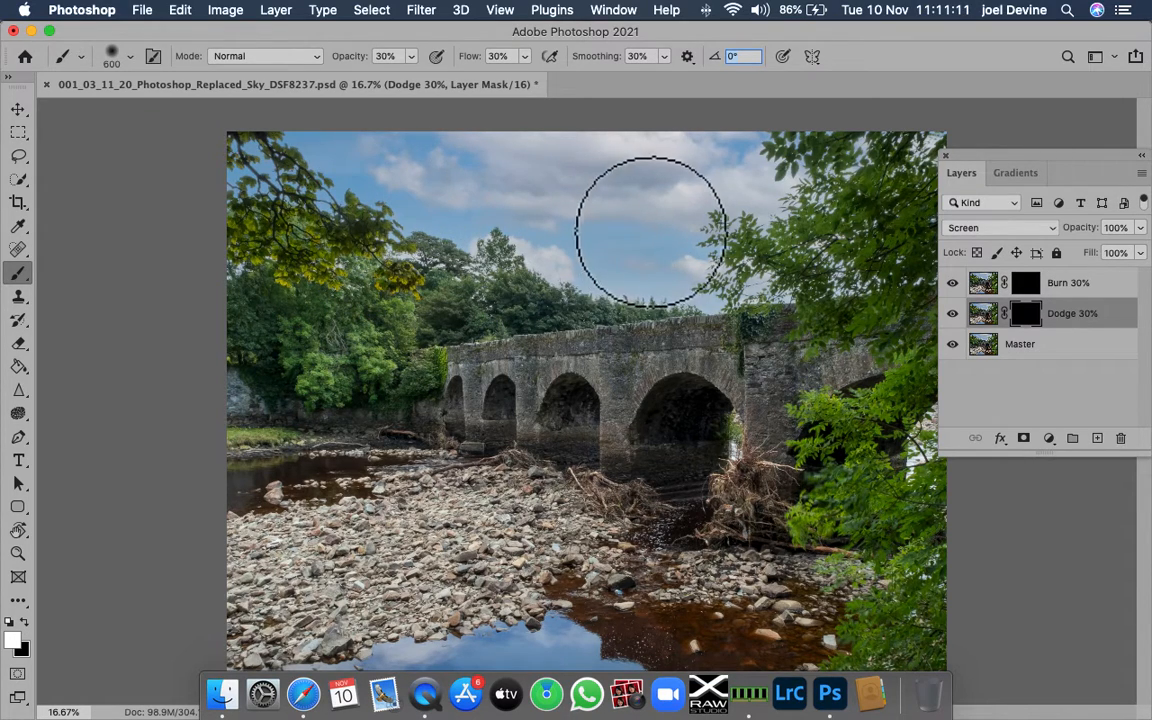
Step: Paint white across the sky on the Dodge 30% mask with the 600 px brush and compare it with the layer hidden
mouse_move(350, 213)
left_mouse_down()
mouse_move(558, 222)
mouse_move(689, 292)
mouse_move(752, 299)
mouse_move(727, 239)
mouse_move(782, 216)
mouse_move(833, 234)
mouse_move(869, 226)
left_mouse_up()
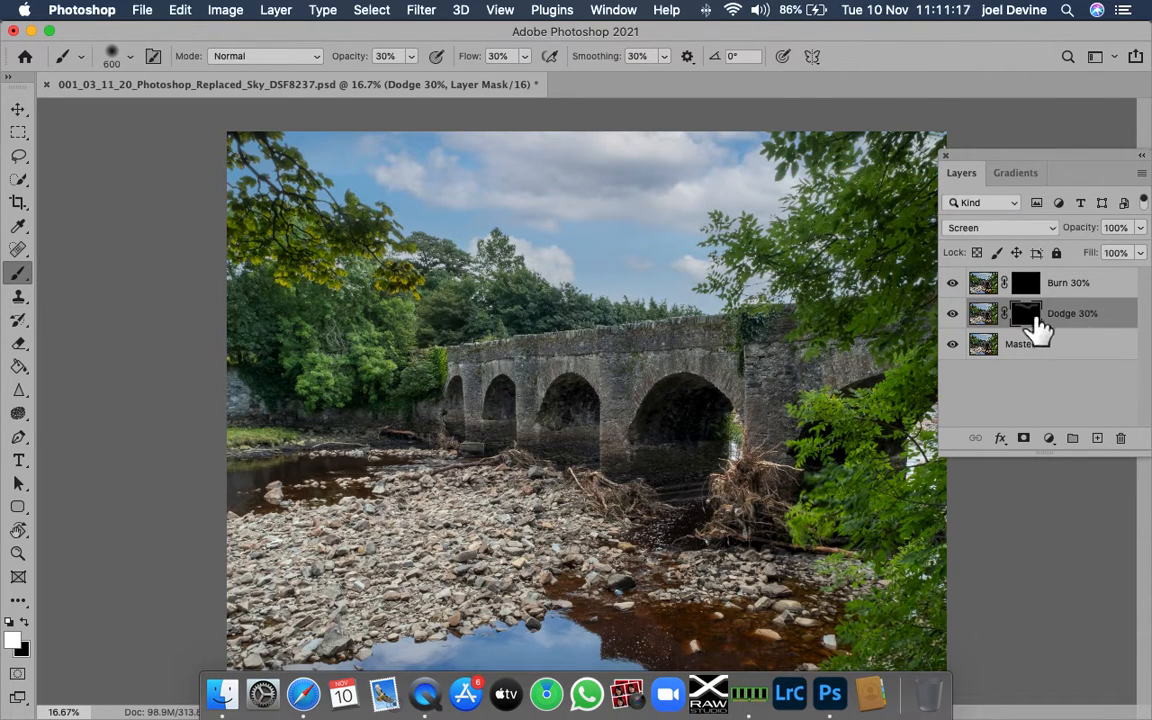
left_click(953, 314)
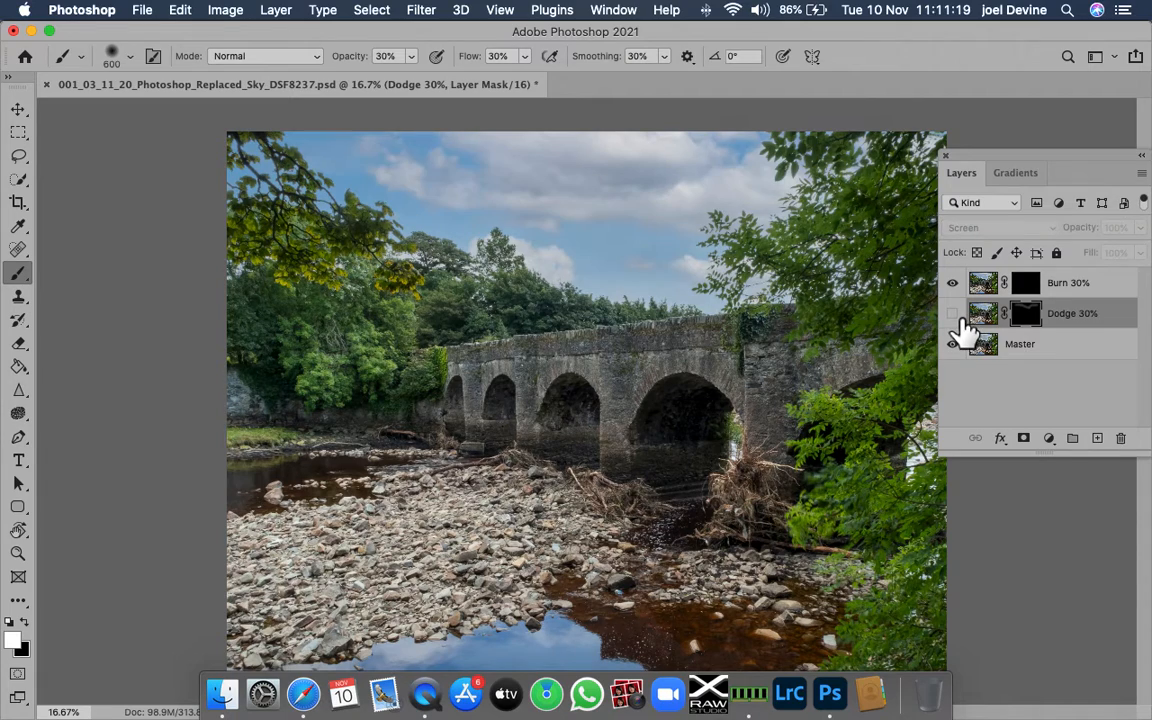
left_click(953, 314)
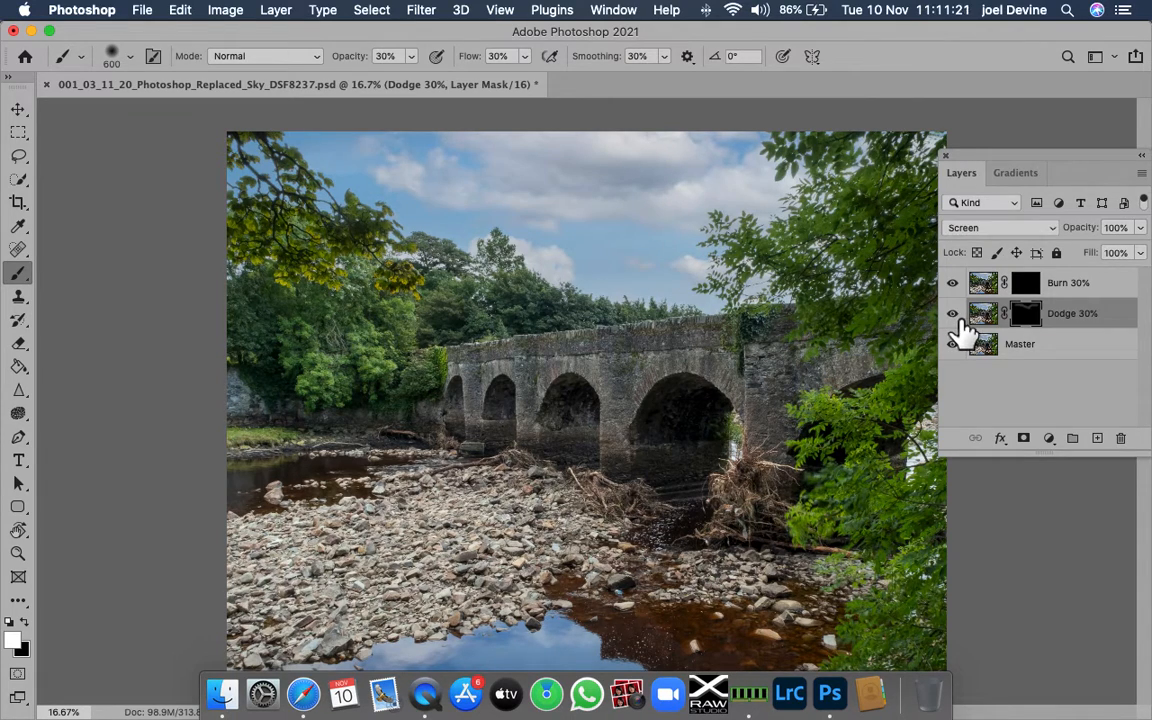
left_click(953, 314)
left_click(953, 314)
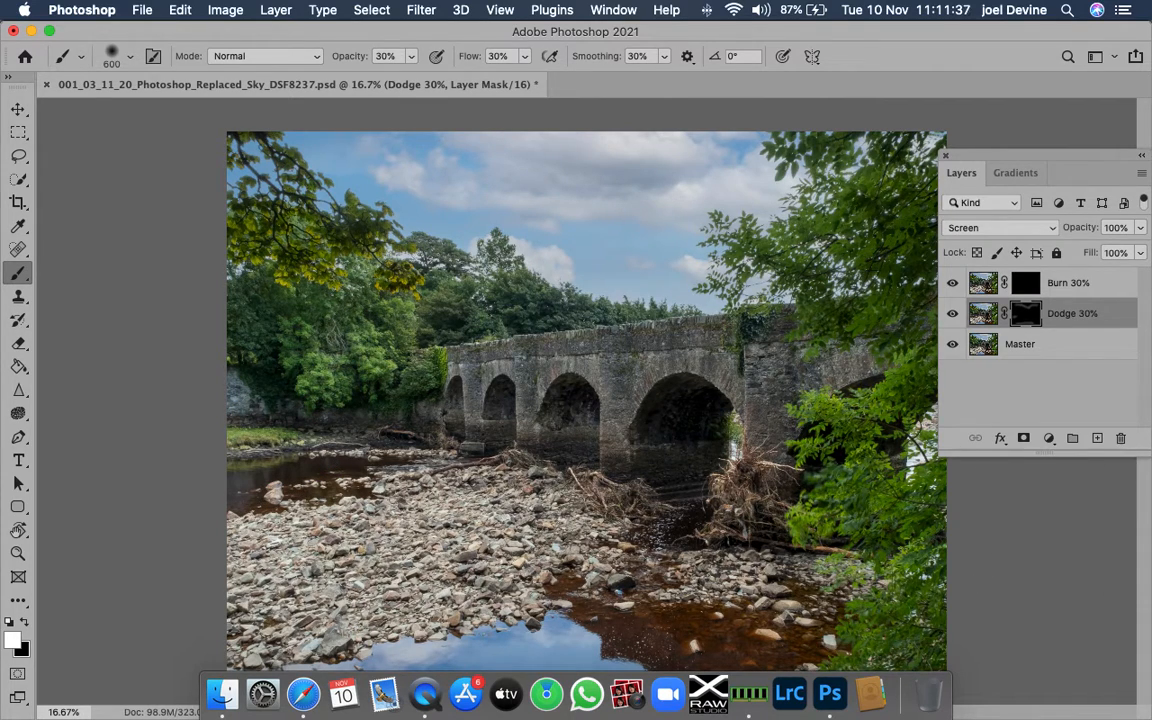
Step: Hide and show the Dodge 30% layer to compare the photo with and without the dodging
left_click(953, 314)
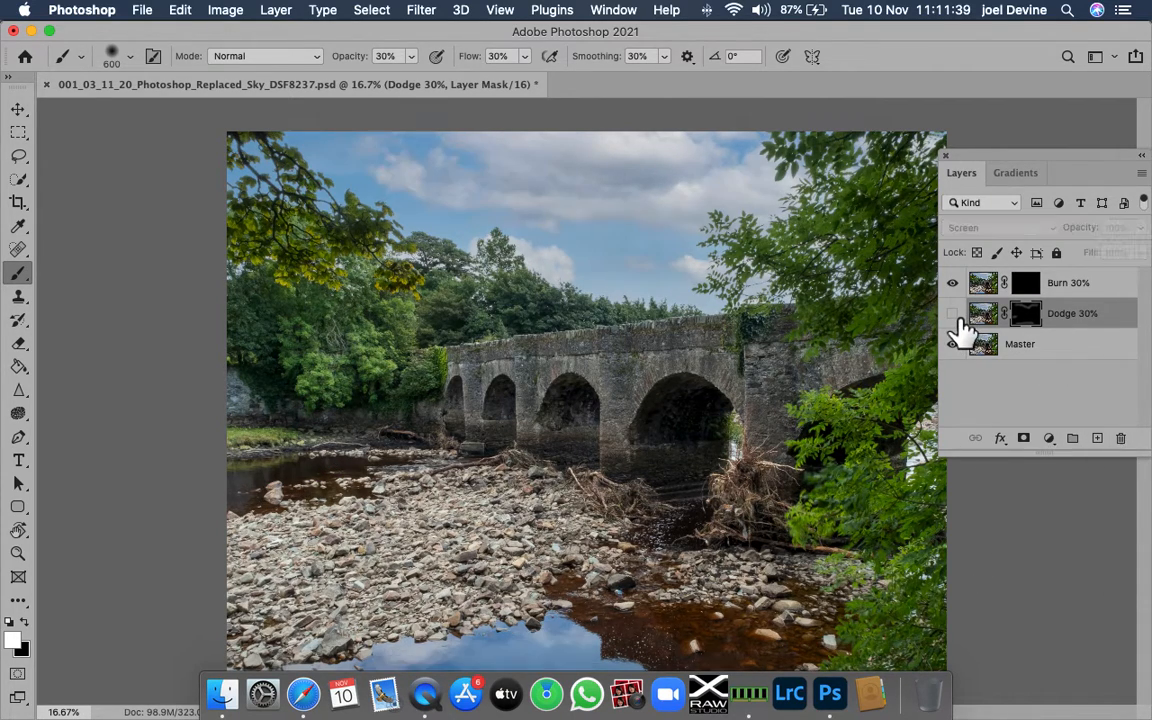
left_click(953, 314)
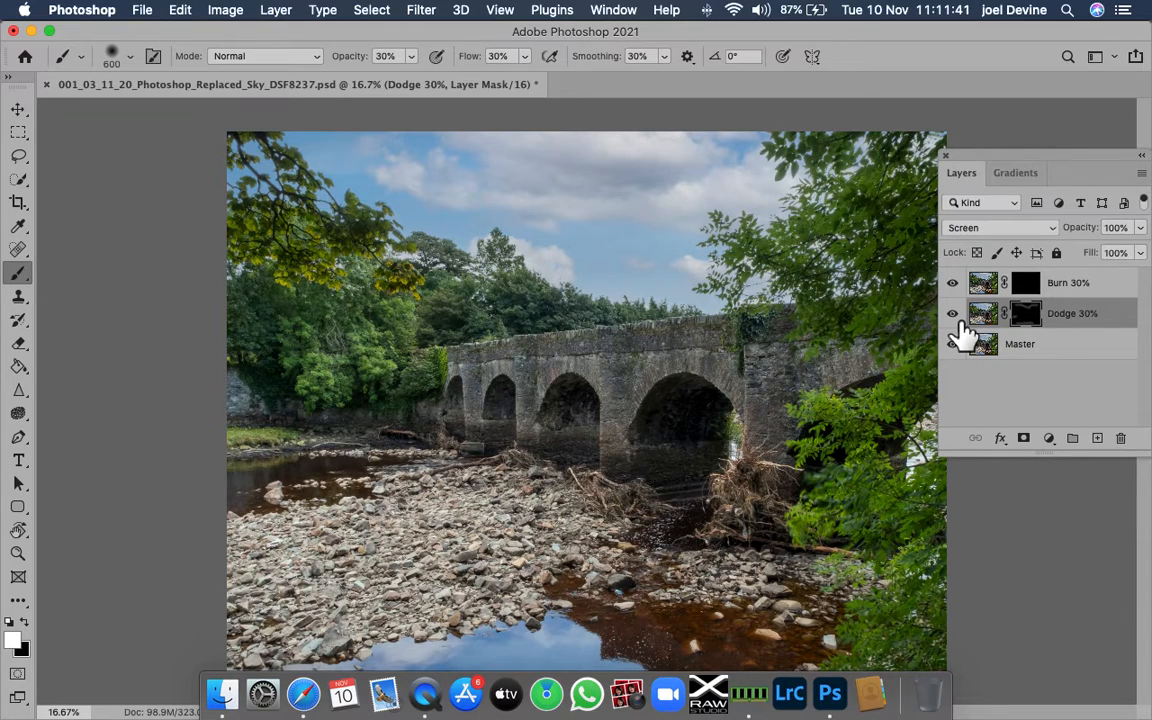
left_click(953, 314)
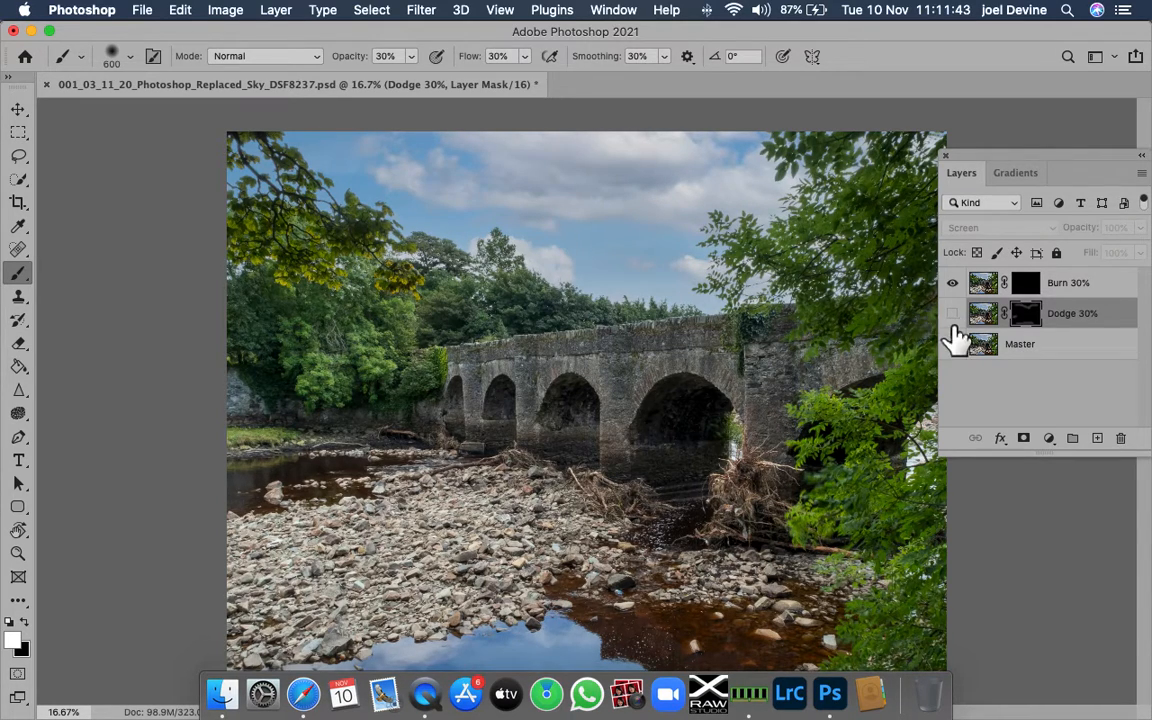
left_click(953, 314)
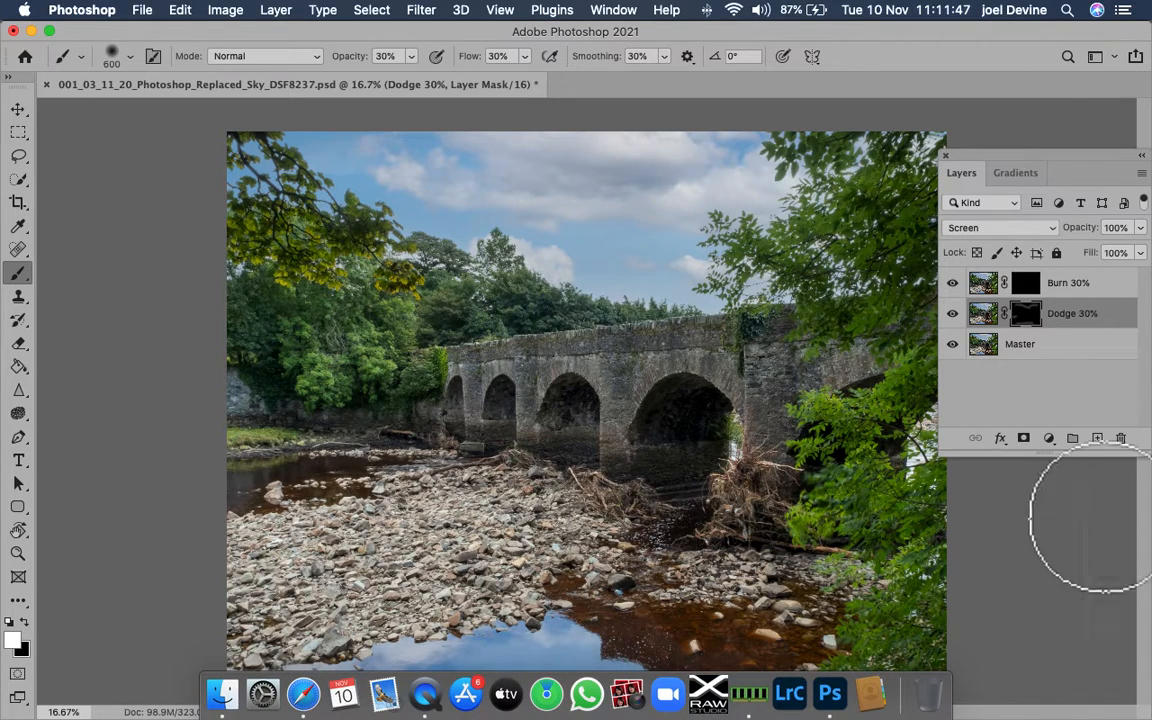
Step: On the Burn 30% layer mask, paint white over the trees left of the bridge and the foliage on the photo's right side
left_click(1025, 288)
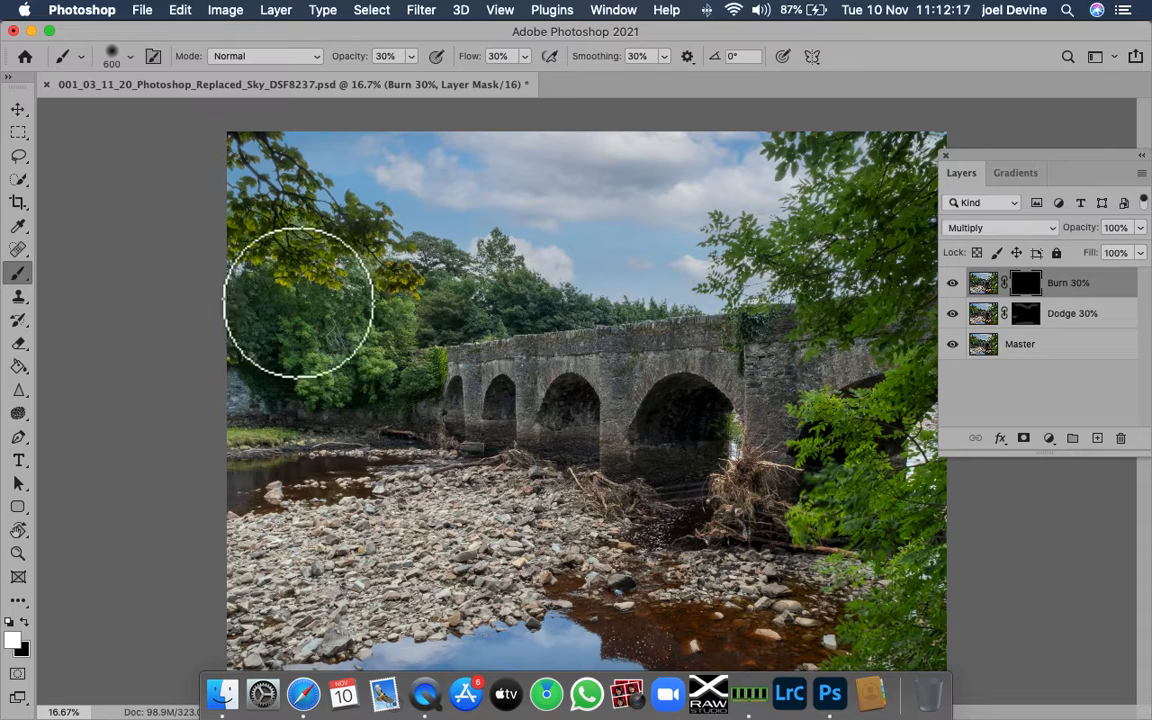
mouse_move(414, 316)
left_mouse_down()
mouse_move(222, 390)
mouse_move(290, 454)
mouse_move(283, 467)
mouse_move(382, 442)
mouse_move(380, 382)
left_mouse_up()
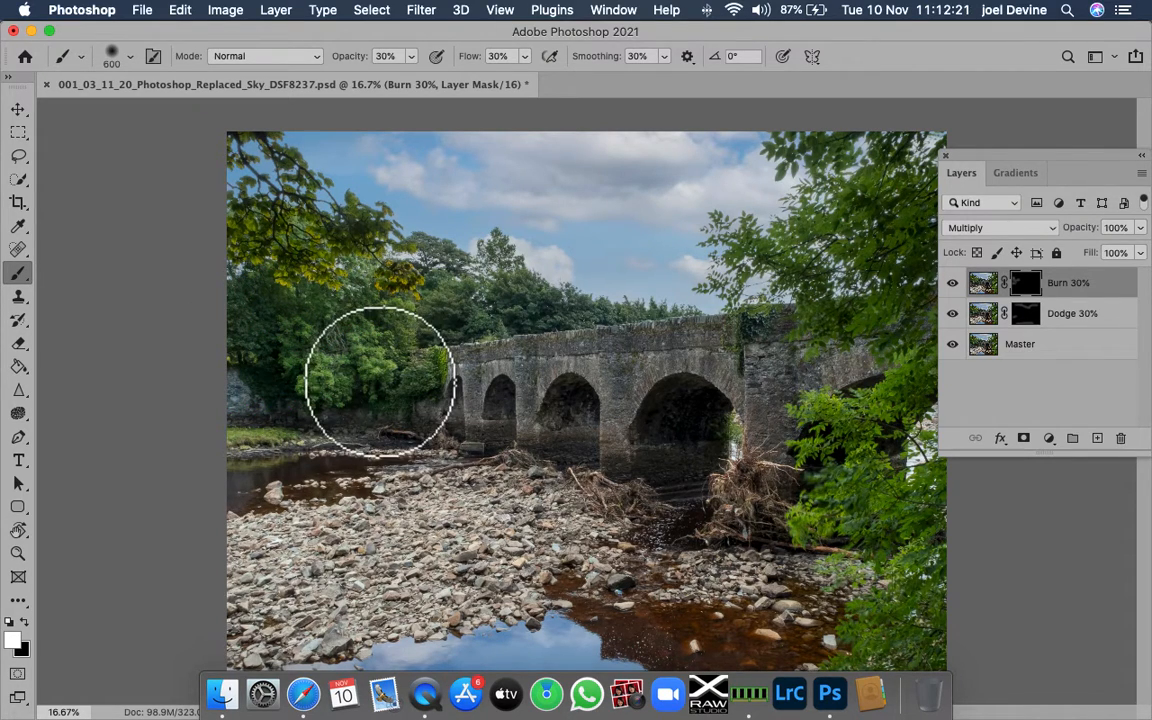
mouse_move(912, 230)
left_mouse_down()
mouse_move(940, 291)
mouse_move(953, 434)
mouse_move(889, 489)
mouse_move(887, 573)
mouse_move(933, 622)
mouse_move(943, 673)
mouse_move(898, 702)
mouse_move(1029, 613)
left_mouse_up()
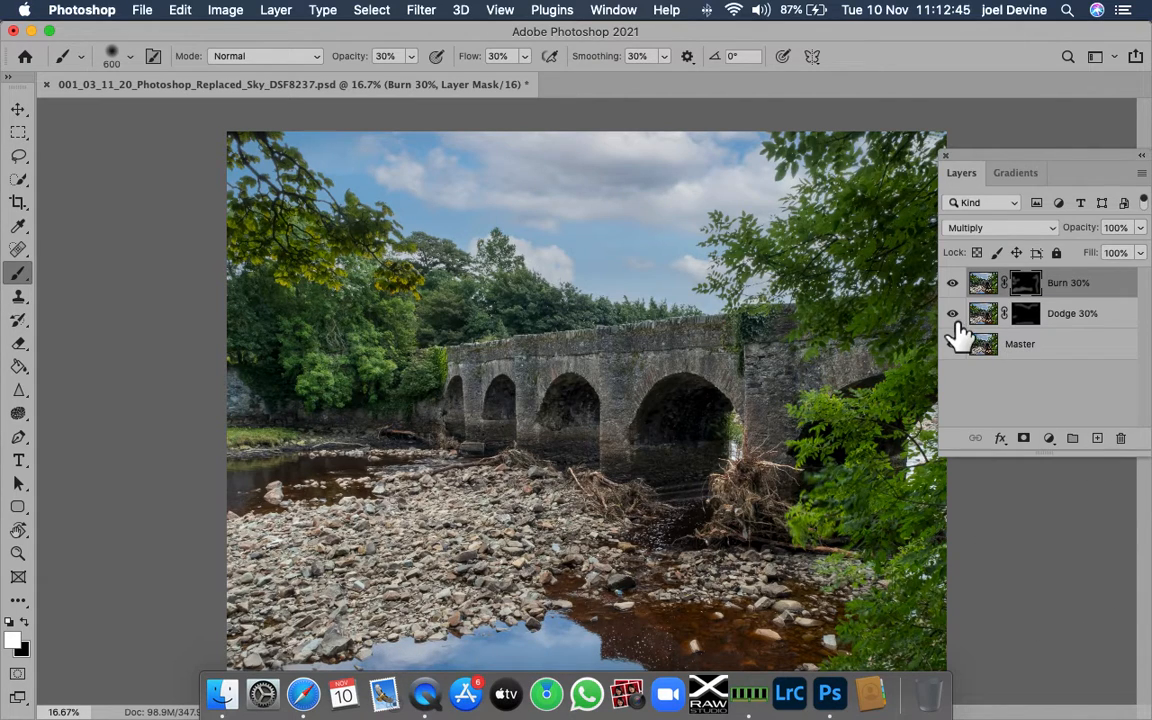
Step: Hide and show the Burn 30% layer to compare the photo with and without the darkened foliage
left_click(952, 284)
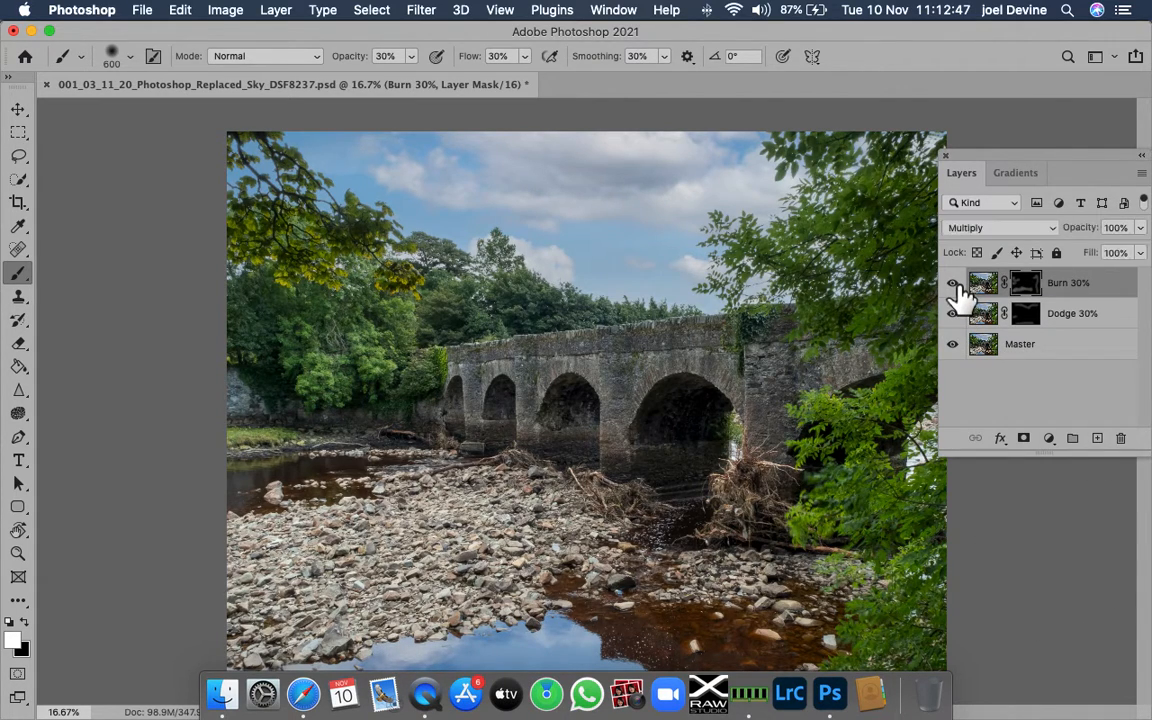
left_click(953, 284)
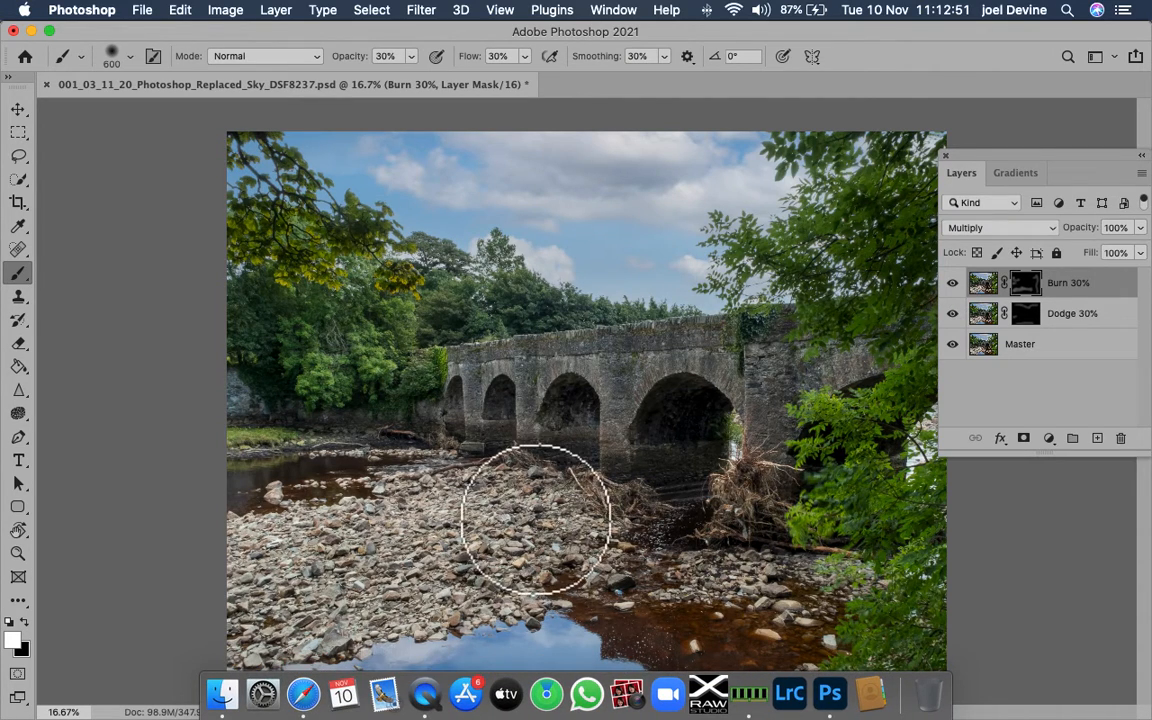
left_click(955, 285)
left_click(953, 284)
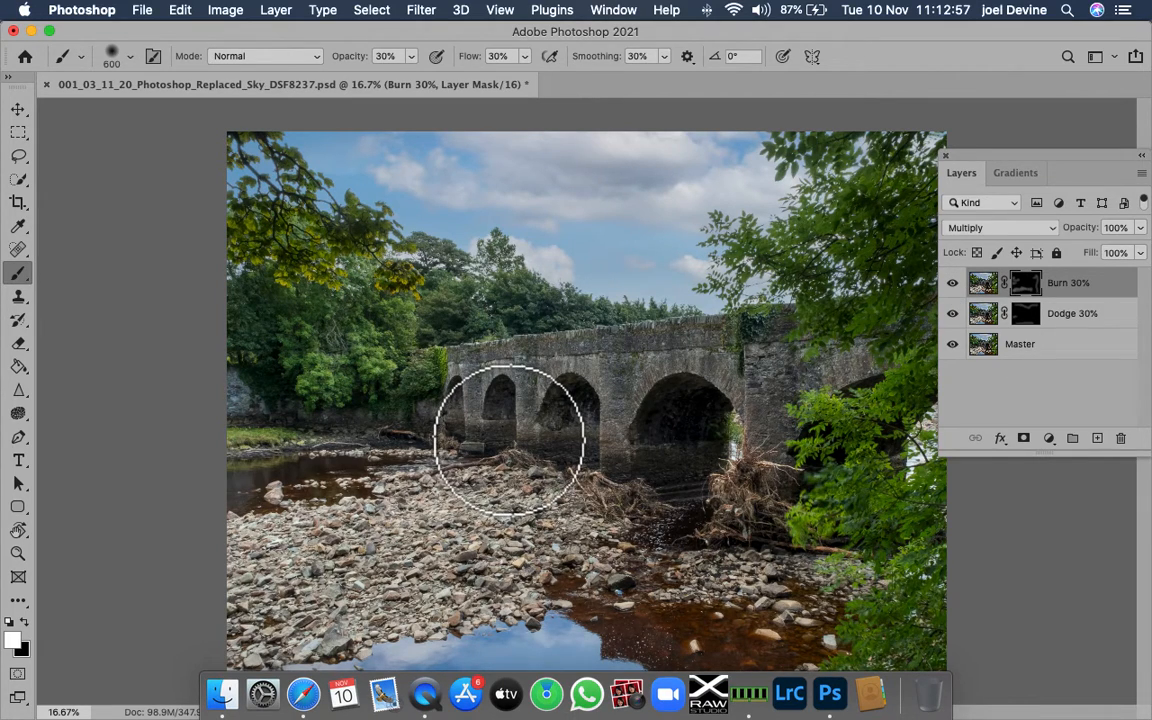
Step: Reduce the brush size to 250 px and paint white on the Burn 30% mask along the bridge's arches
key("bracketleft")
key("bracketleft")
key("bracketleft")
key("bracketleft")
key("bracketleft")
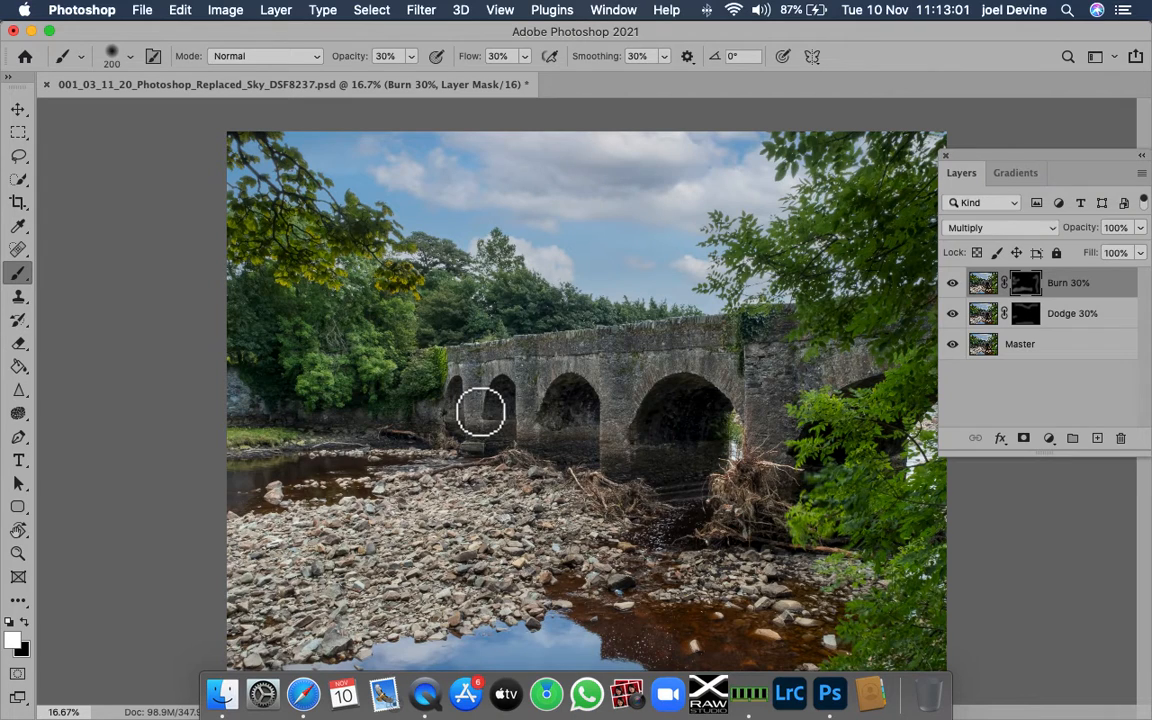
key("bracketright")
mouse_move(485, 416)
left_mouse_down()
mouse_move(535, 375)
mouse_move(543, 386)
mouse_move(509, 392)
mouse_move(574, 388)
mouse_move(537, 443)
mouse_move(568, 382)
mouse_move(636, 383)
mouse_move(630, 464)
mouse_move(667, 369)
mouse_move(653, 381)
mouse_move(737, 387)
mouse_move(767, 438)
mouse_move(789, 449)
mouse_move(798, 374)
mouse_move(804, 405)
mouse_move(888, 377)
mouse_move(834, 360)
mouse_move(455, 345)
mouse_move(458, 379)
mouse_move(811, 364)
mouse_move(467, 434)
mouse_move(519, 441)
mouse_move(538, 412)
mouse_move(553, 441)
mouse_move(585, 433)
mouse_move(595, 459)
mouse_move(624, 419)
mouse_move(636, 467)
mouse_move(686, 409)
mouse_move(743, 441)
mouse_move(752, 465)
mouse_move(825, 419)
mouse_move(822, 438)
mouse_move(845, 426)
mouse_move(884, 395)
left_mouse_up()
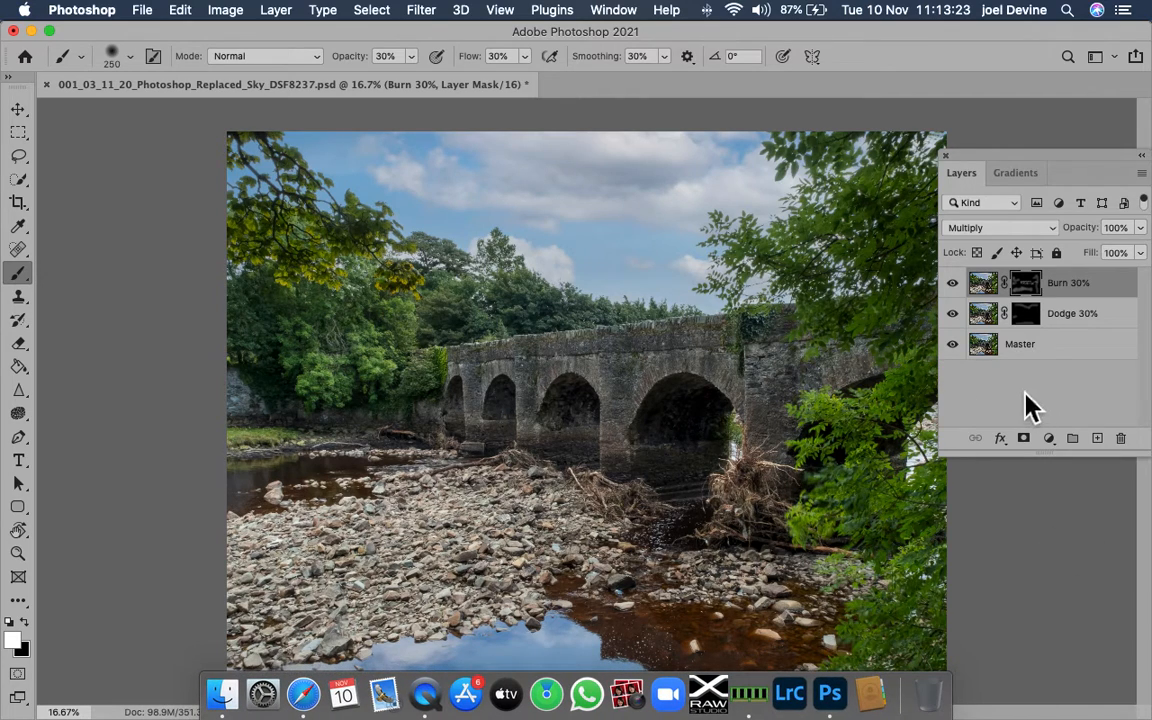
Step: Toggle the visibility of the Burn 30% and Dodge 30% layers to compare the original and edited photo, leaving both visible
left_click(953, 284)
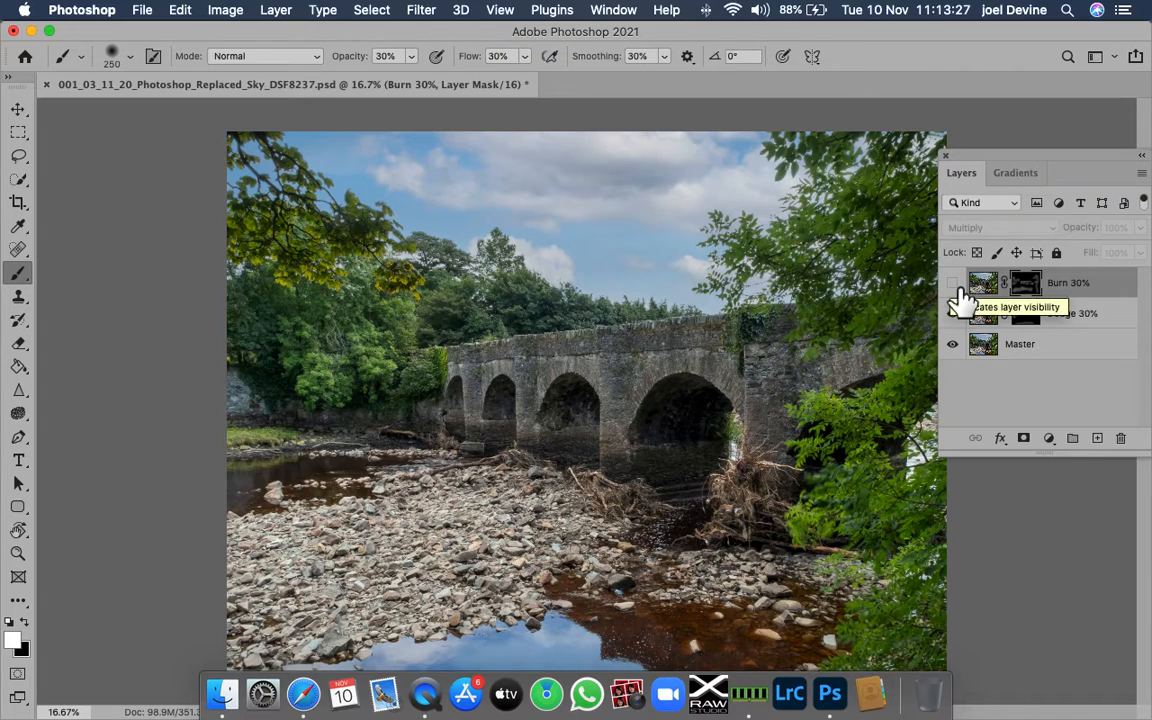
left_click(953, 284)
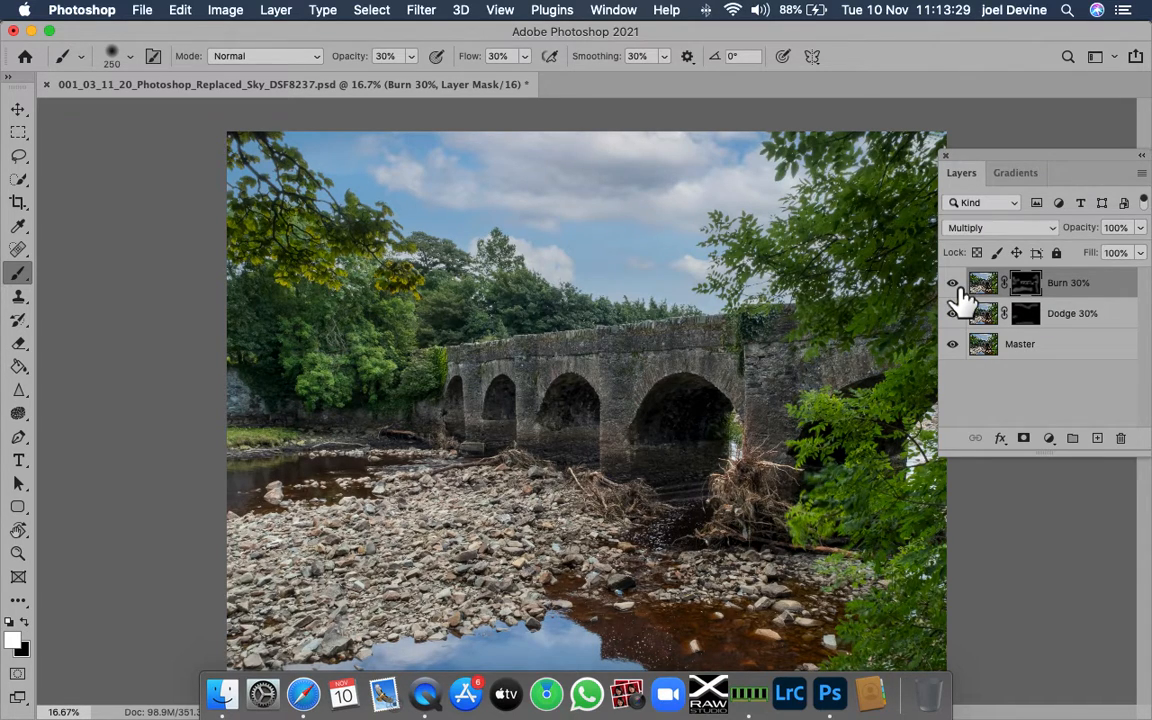
left_click(953, 284)
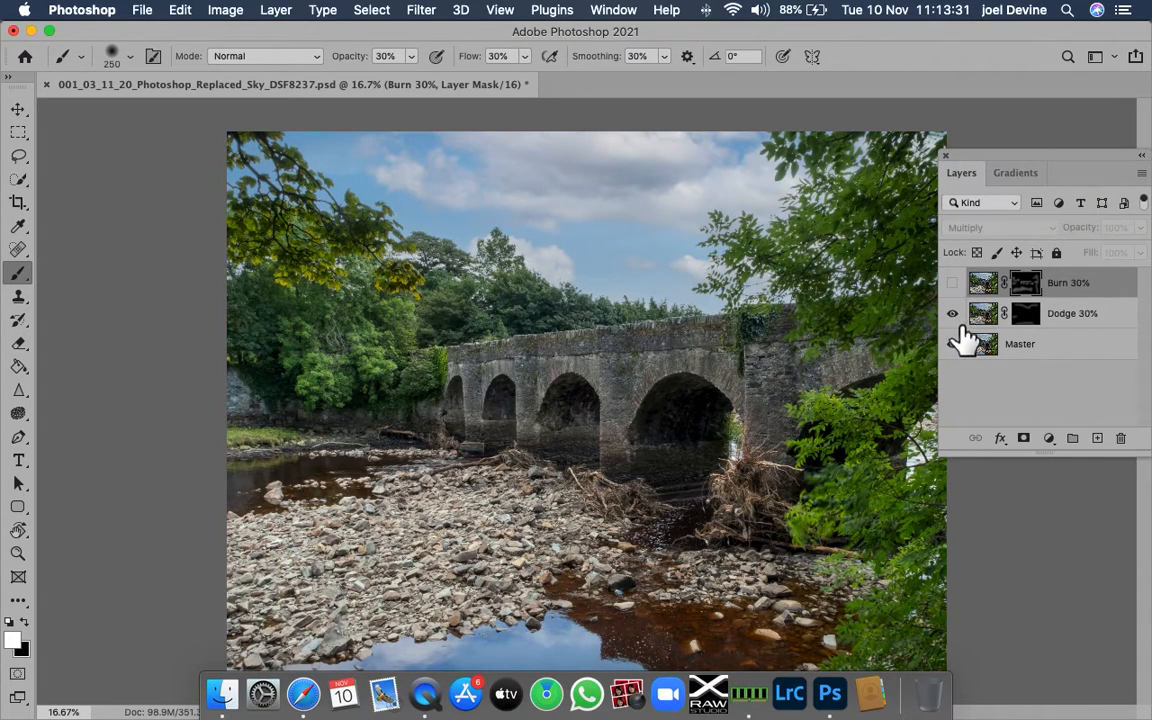
left_click(954, 315)
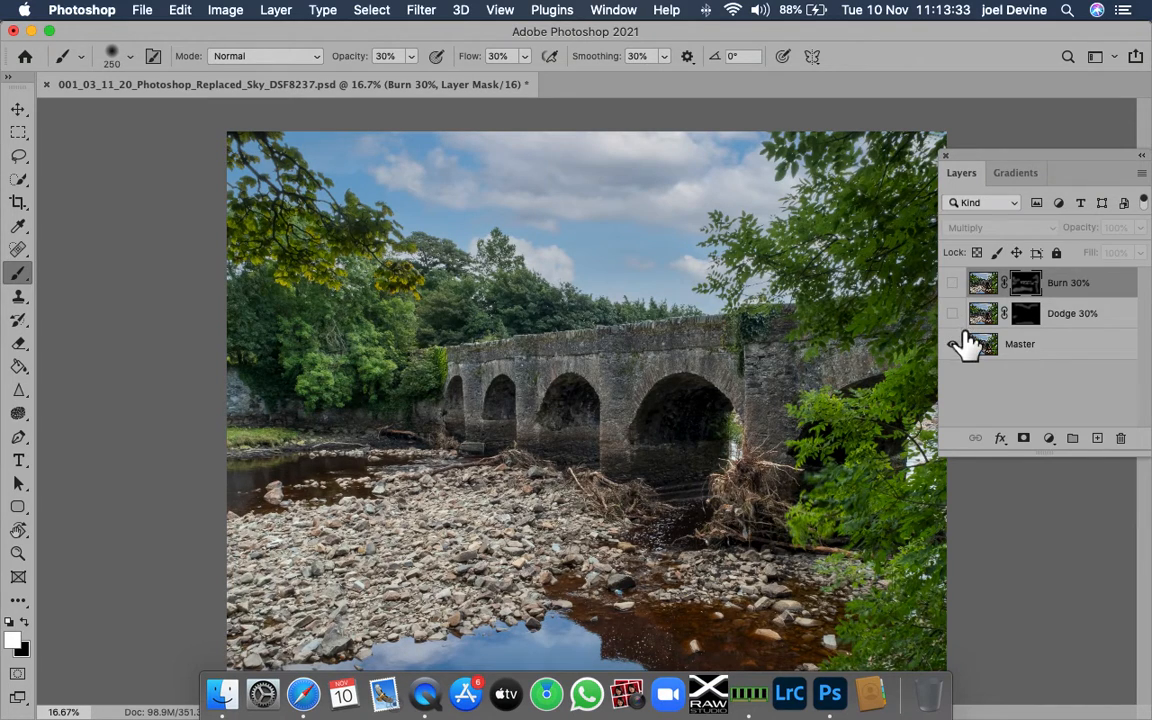
left_click(955, 315)
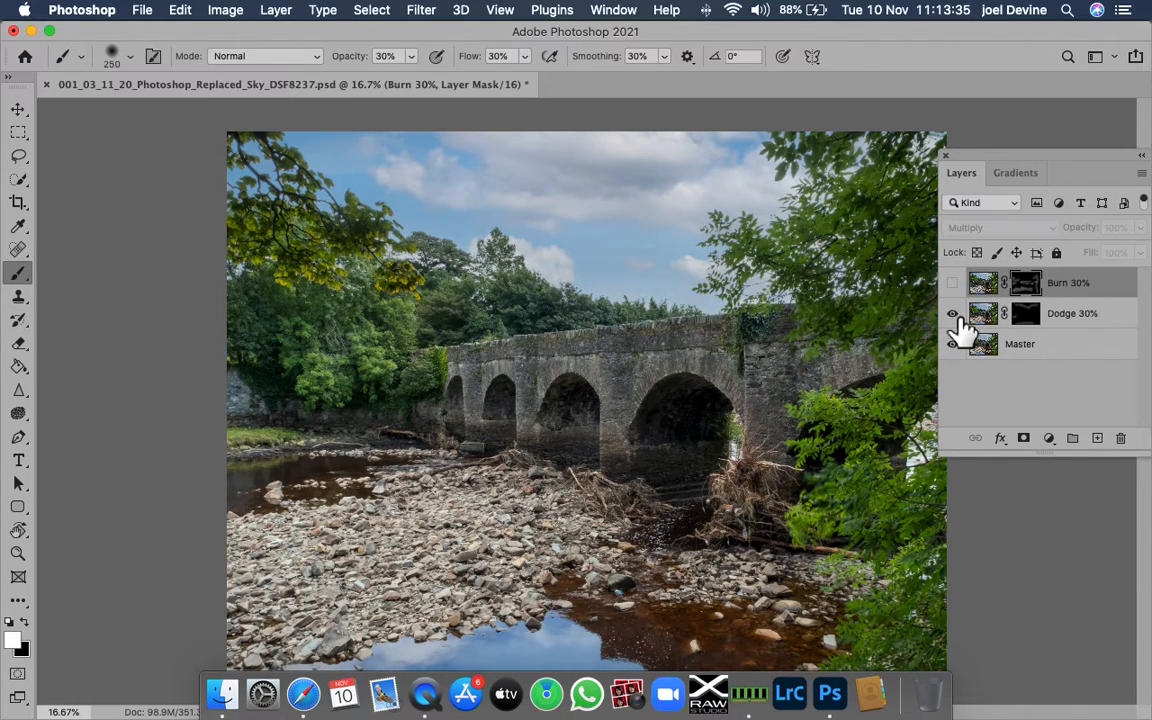
left_click(953, 284)
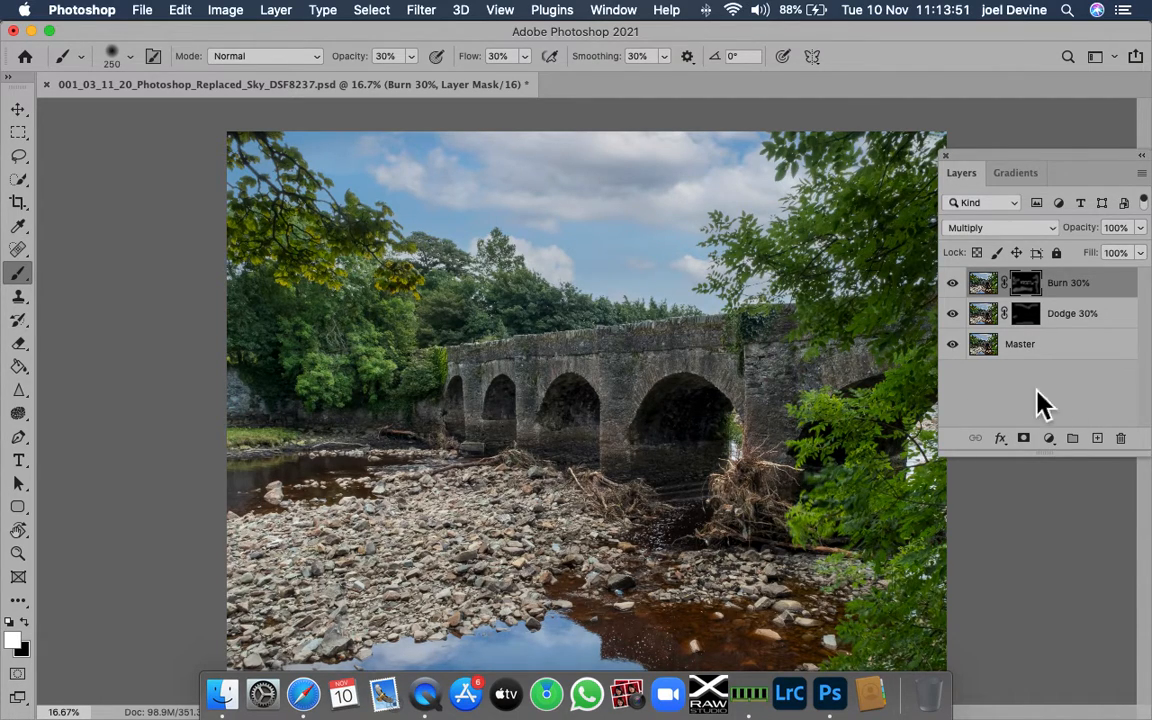
Step: Flatten the image to merge the Burn 30%, Dodge 30% and Master layers into one background layer
left_click(276, 12)
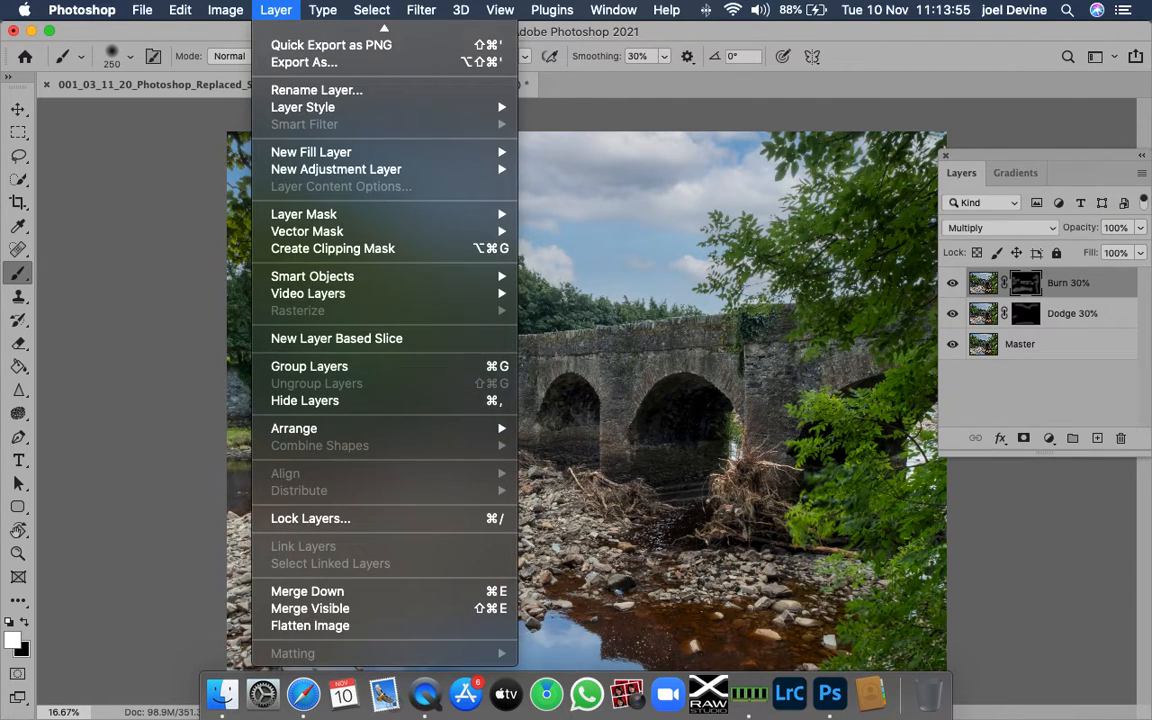
left_click(376, 630)
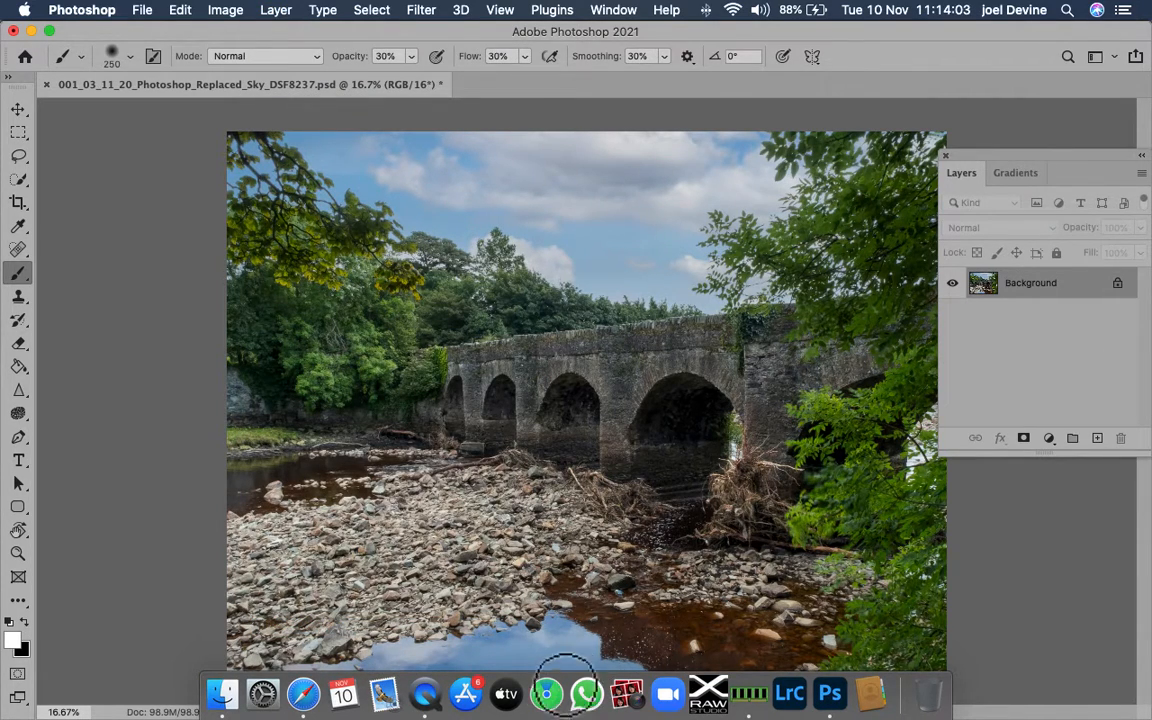
left_click(427, 685)
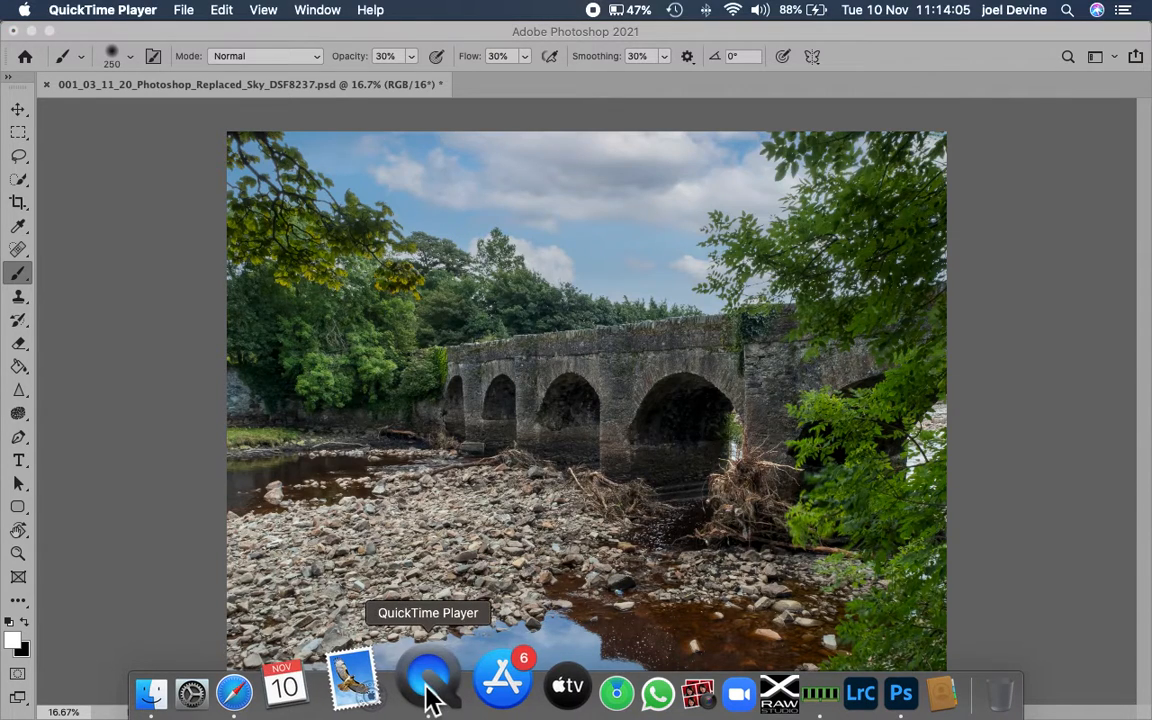